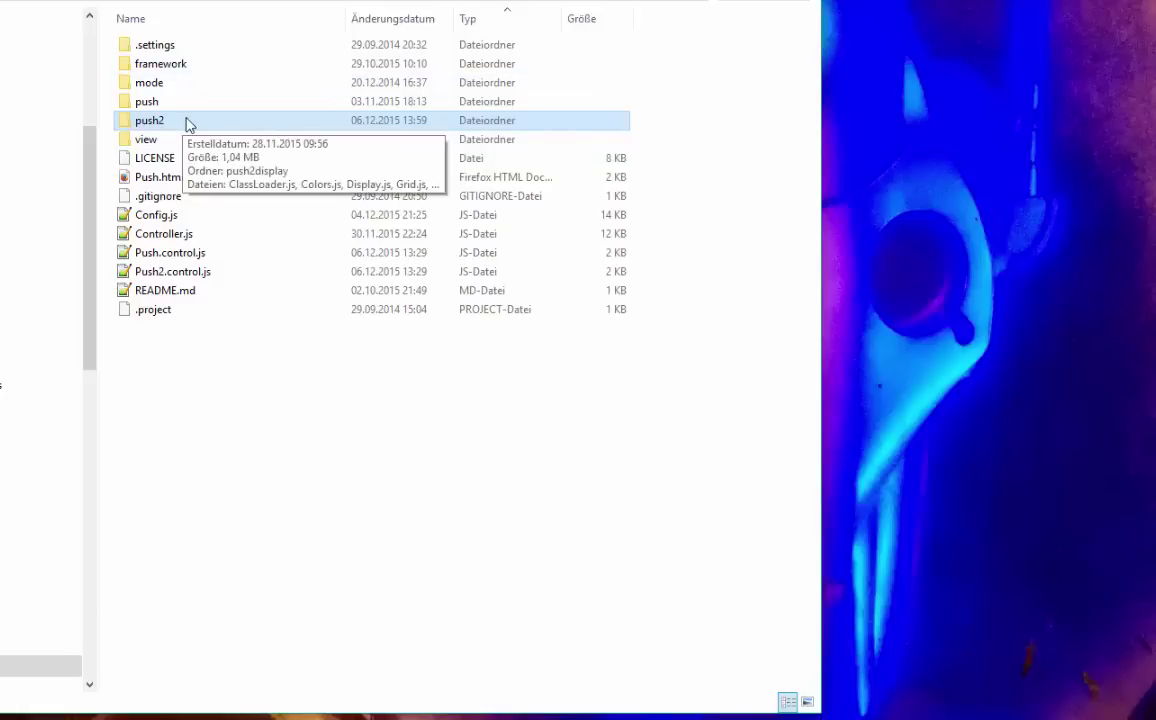
# Open the push2 folder, then its push2display subfolder
pyautogui.doubleClick(186, 122)
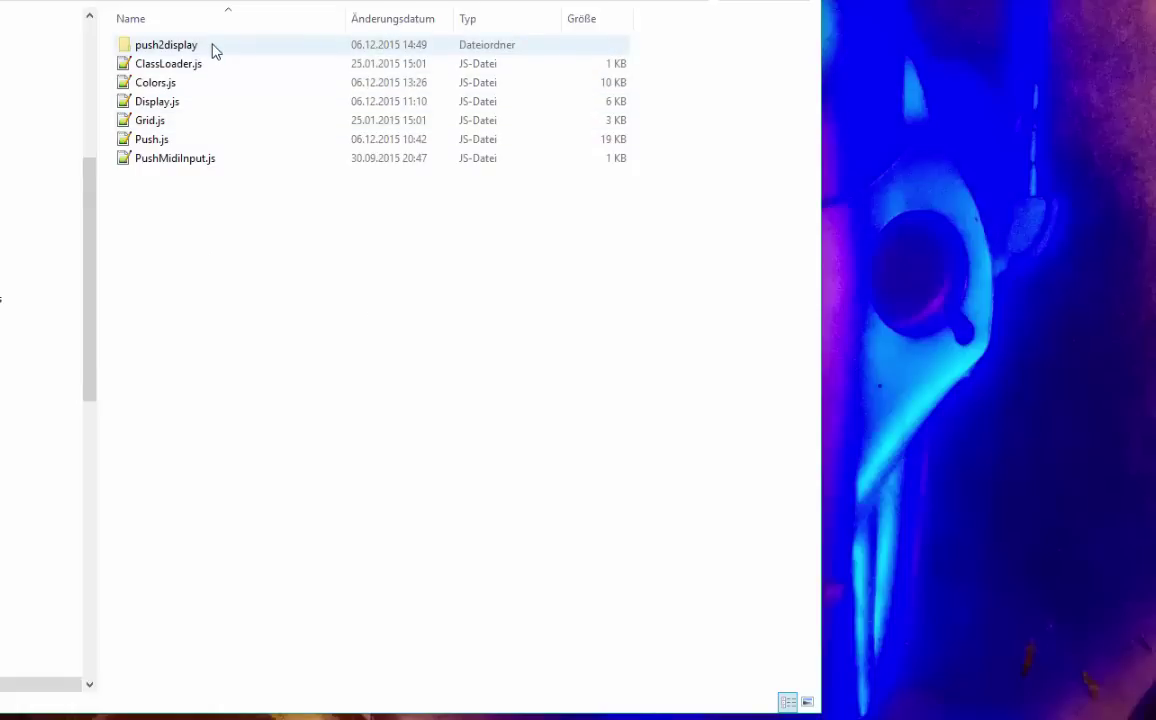
pyautogui.click(211, 46)
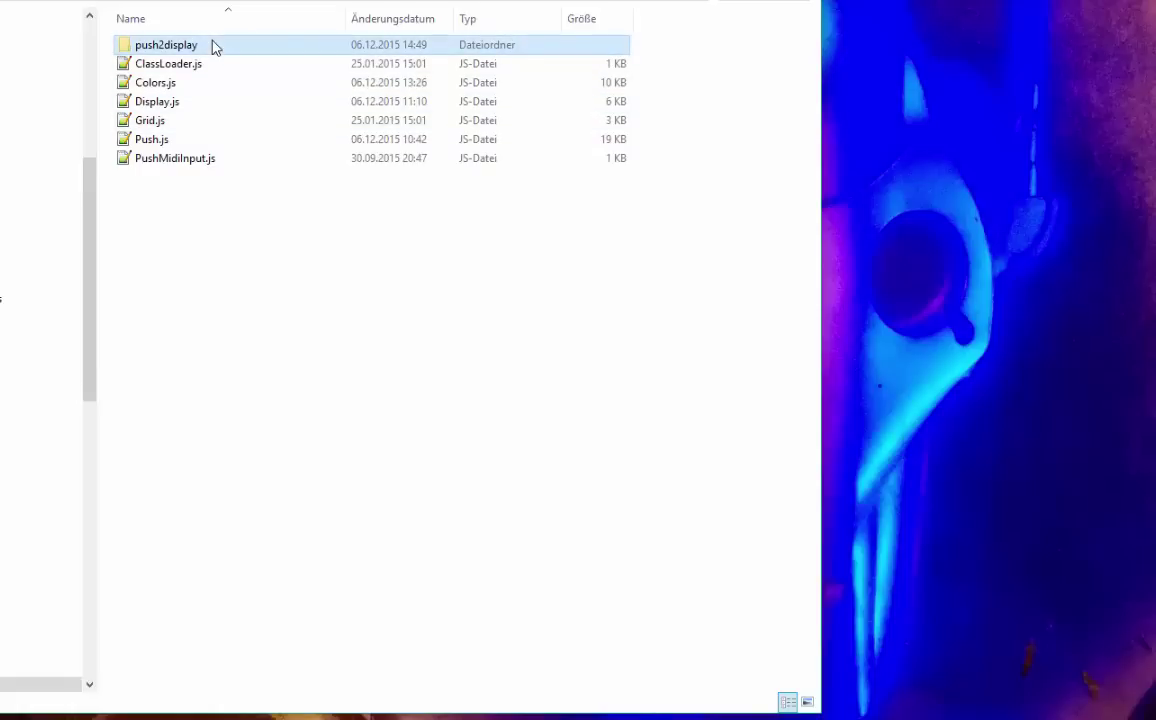
pyautogui.doubleClick(211, 46)
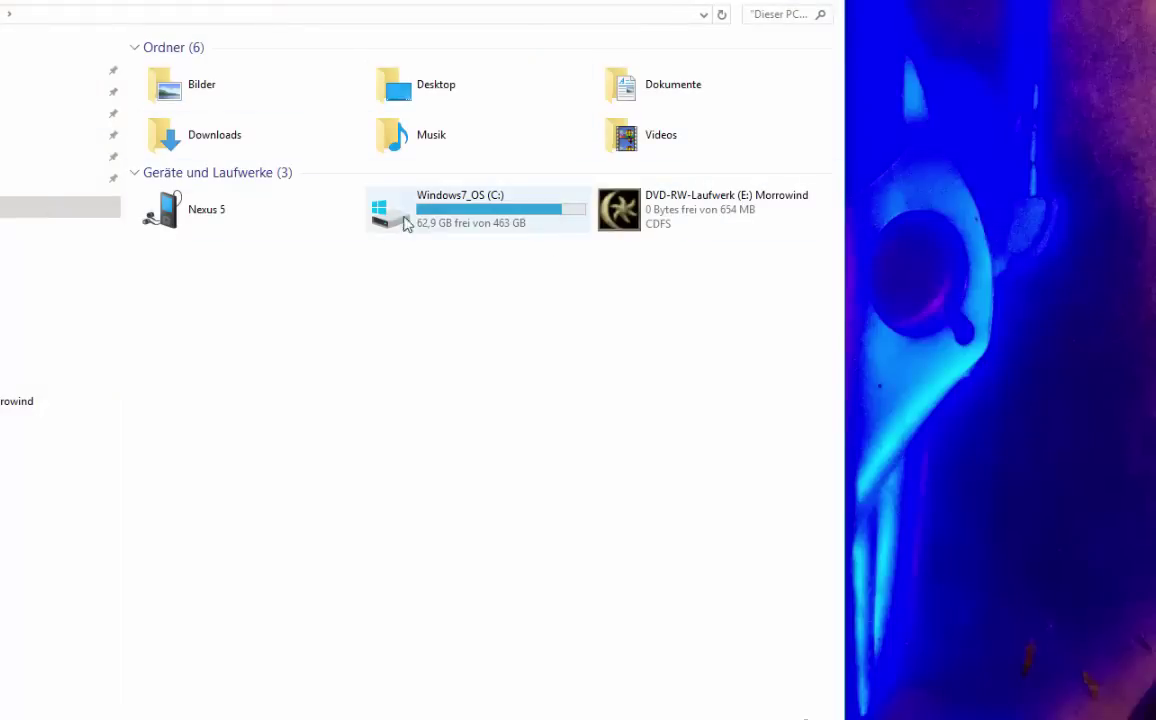
# Browse C: > Programme > Java to check the installed jdk1.8.0_66 folder
pyautogui.doubleClick(405, 222)
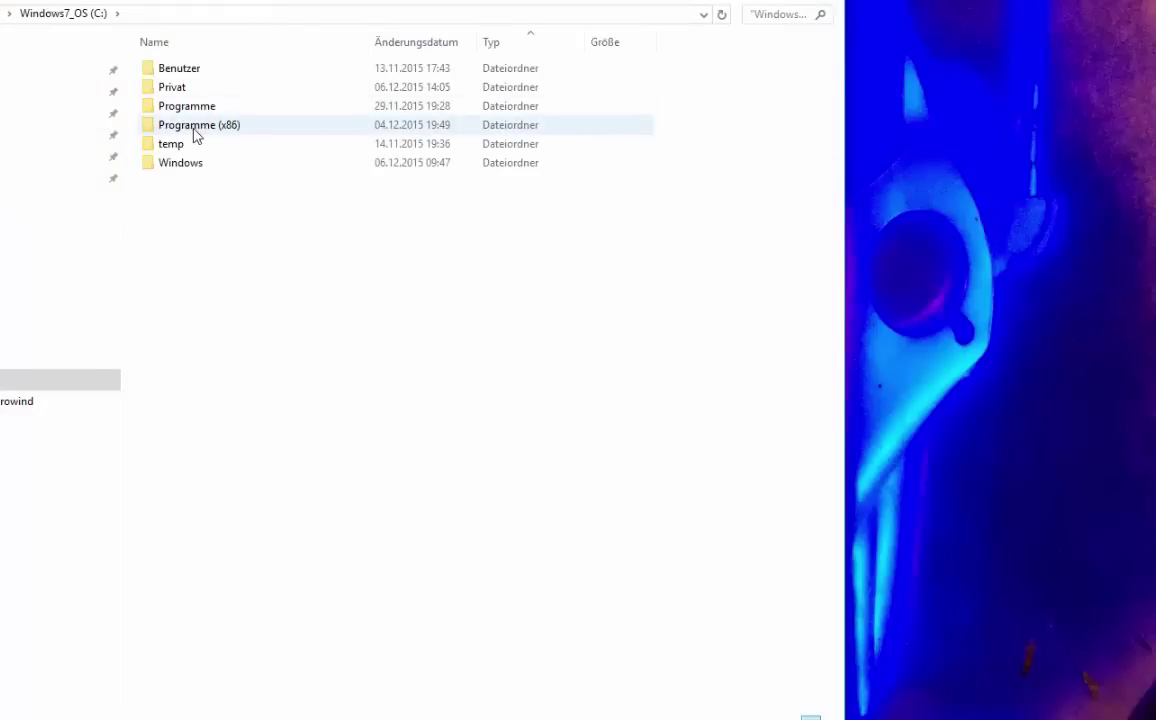
pyautogui.doubleClick(189, 108)
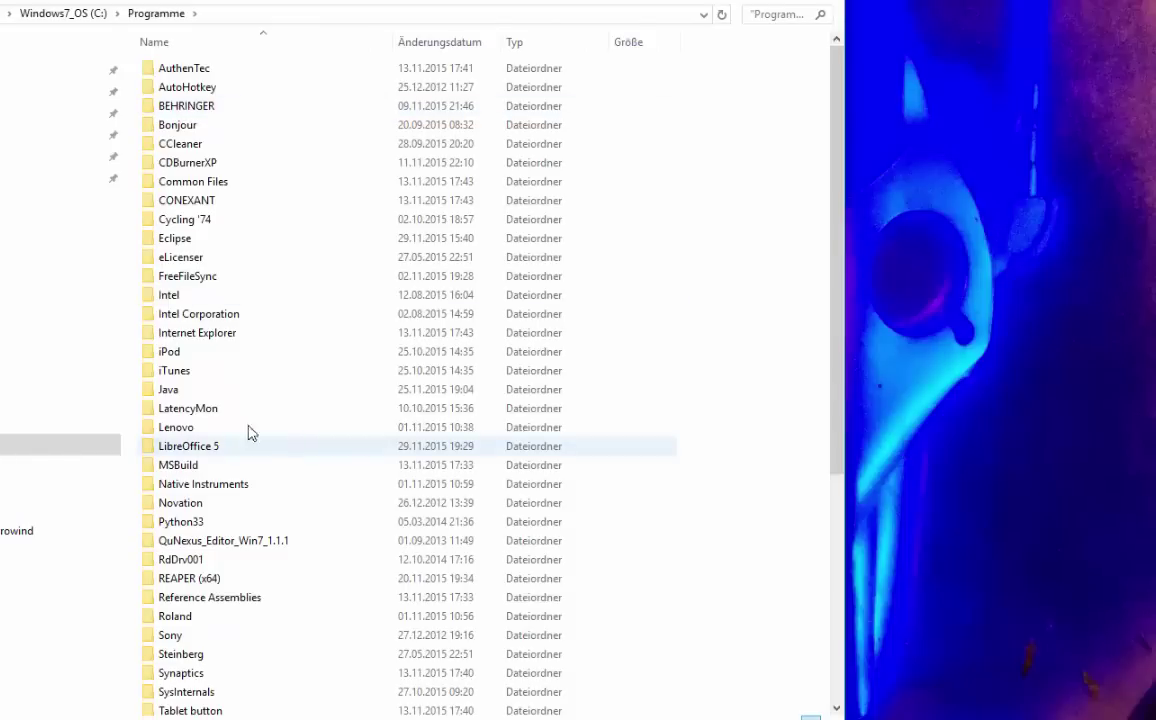
pyautogui.click(197, 393)
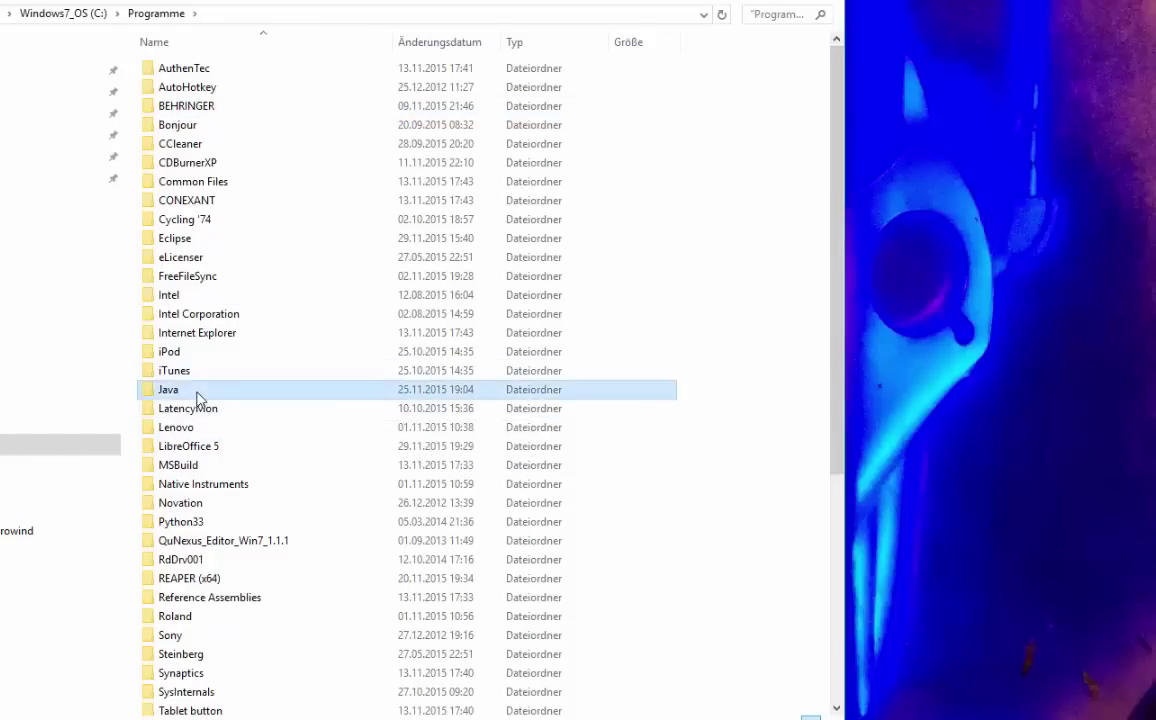
pyautogui.doubleClick(197, 396)
pyautogui.click(190, 80)
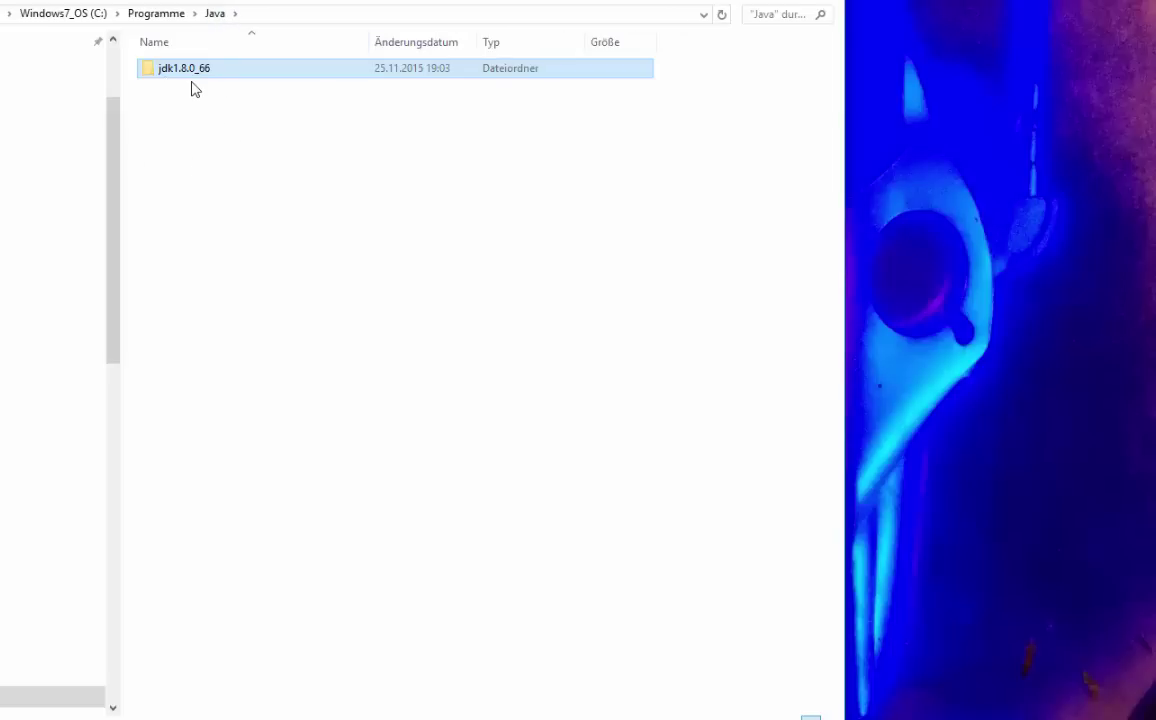
# Select Run.cmd in the push2display folder and bring up its context menu
pyautogui.moveTo(115, 108); pyautogui.dragTo(110, 163)
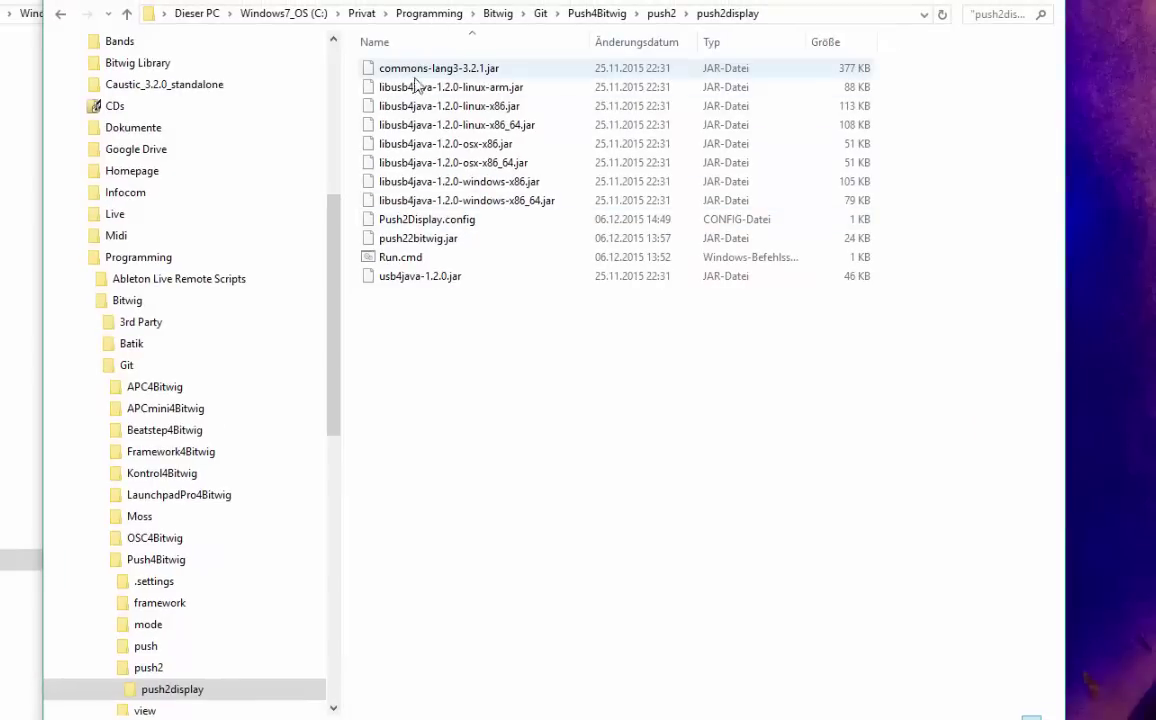
pyautogui.click(445, 258)
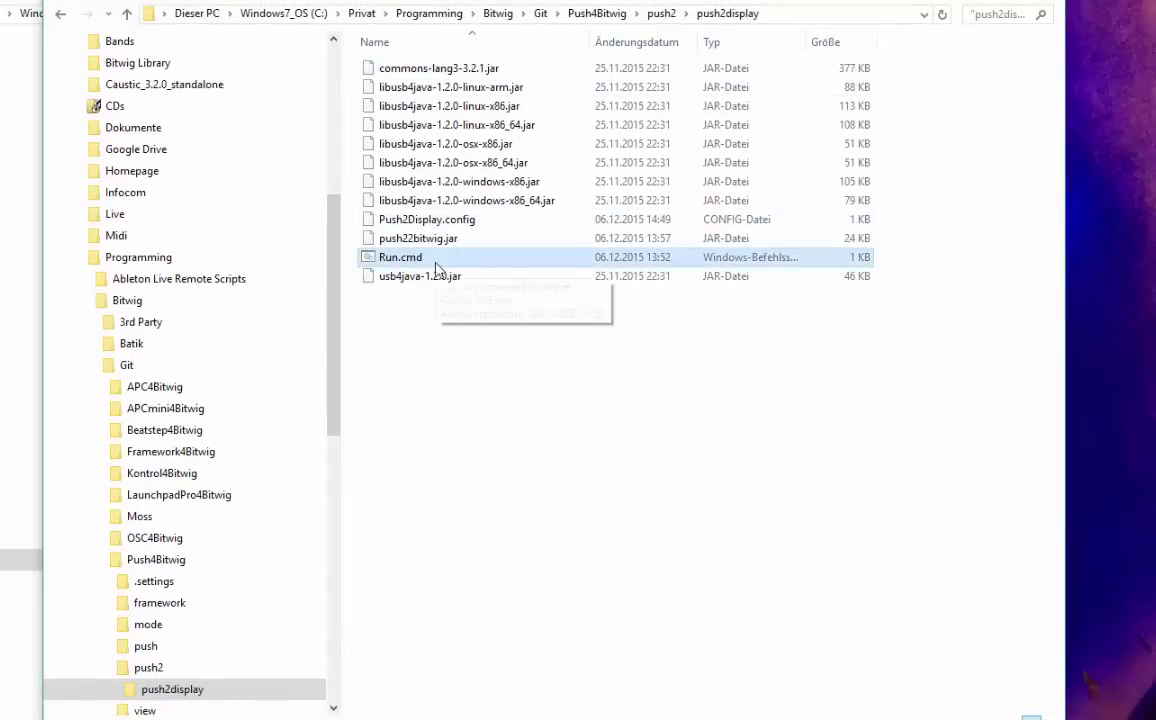
pyautogui.rightClick(432, 259)
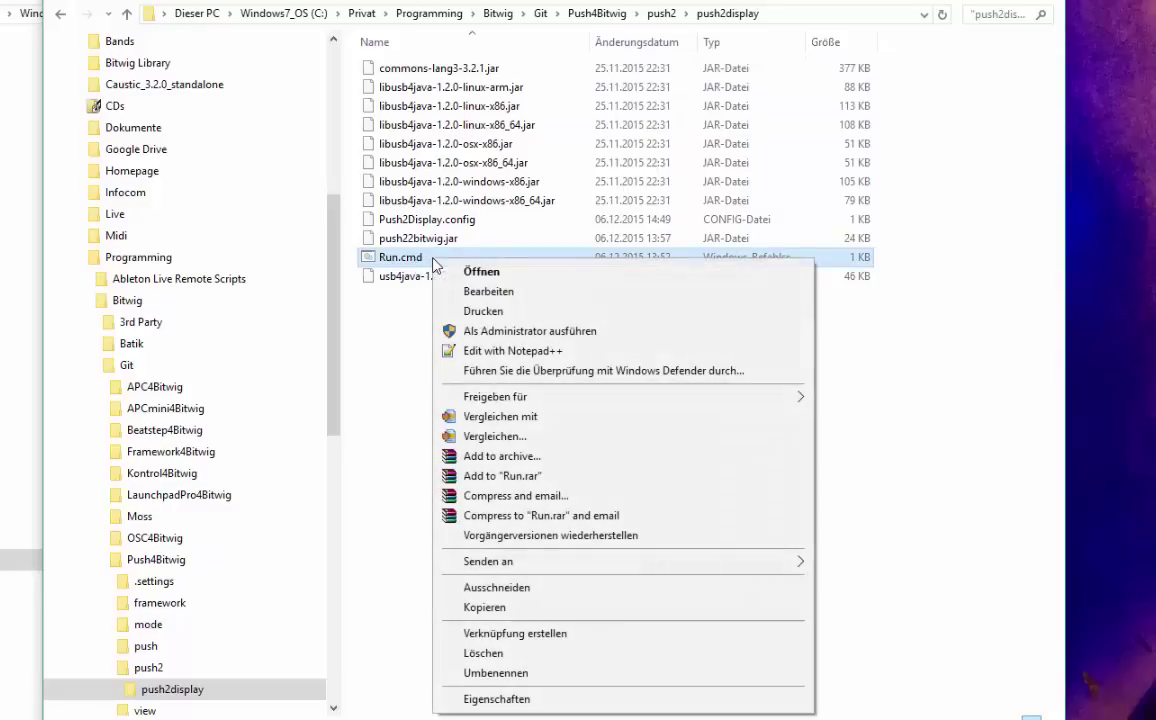
# Open Run.cmd in Notepad++, highlight its JAVA_HOME variable, then bring up System information
pyautogui.click(511, 354)
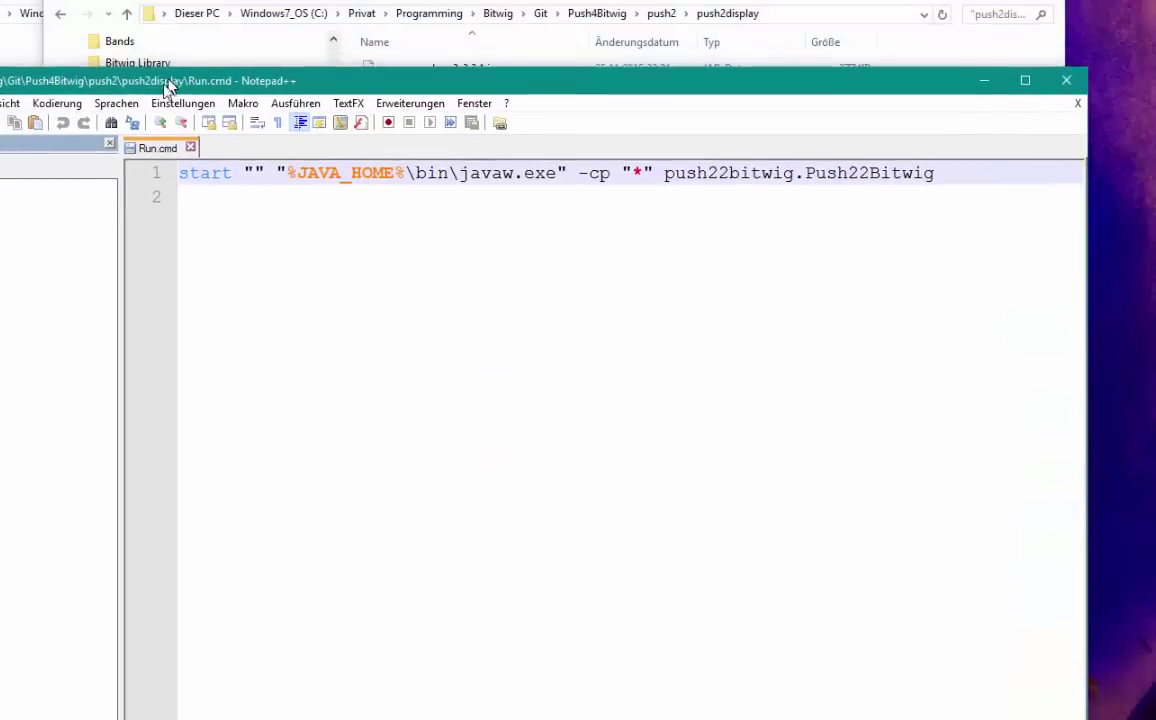
pyautogui.moveTo(156, 70); pyautogui.dragTo(126, 120)
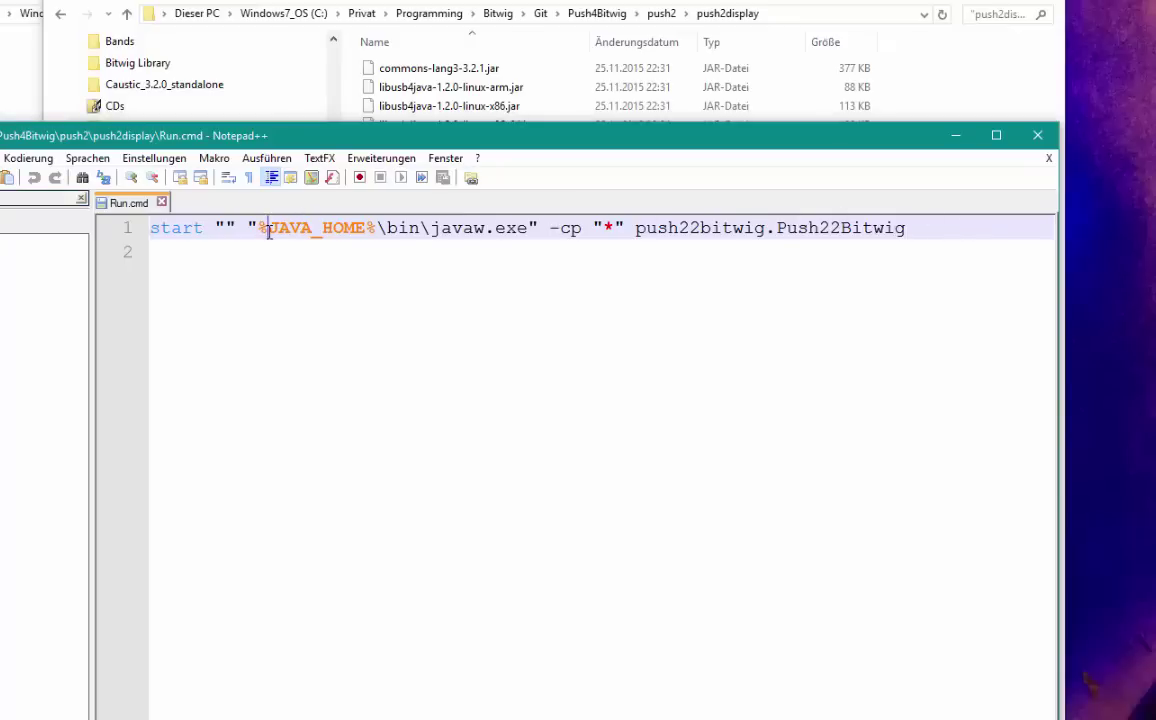
pyautogui.moveTo(268, 228); pyautogui.dragTo(362, 230)
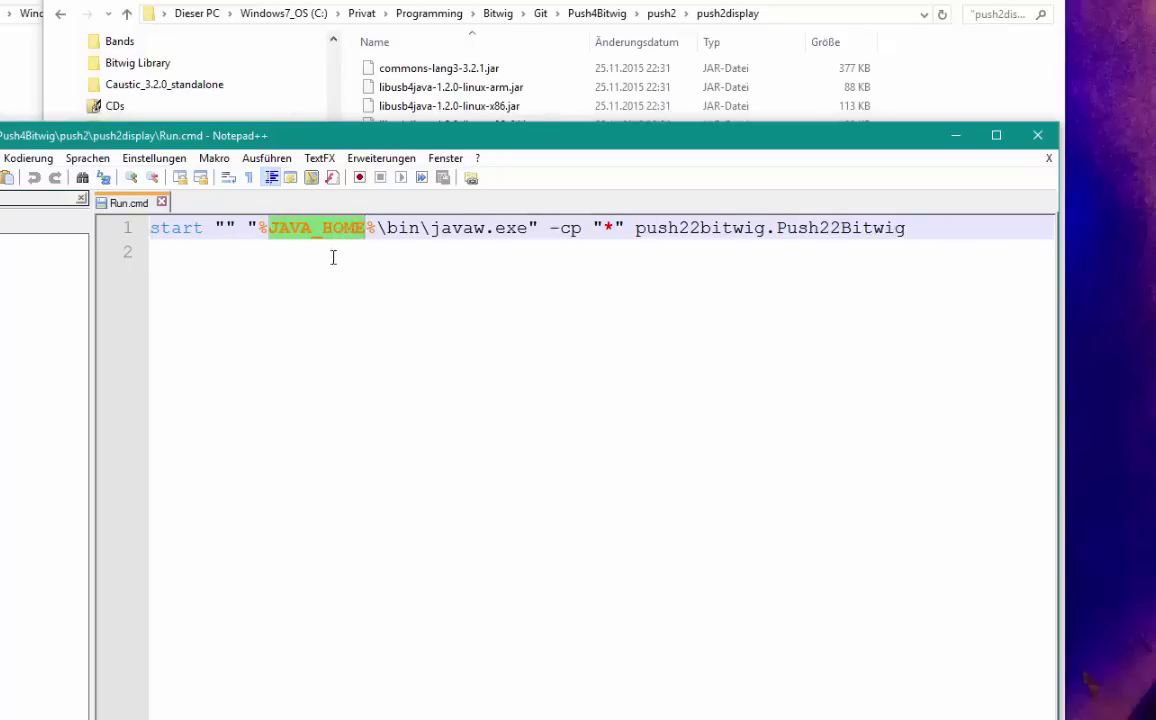
pyautogui.click(284, 250)
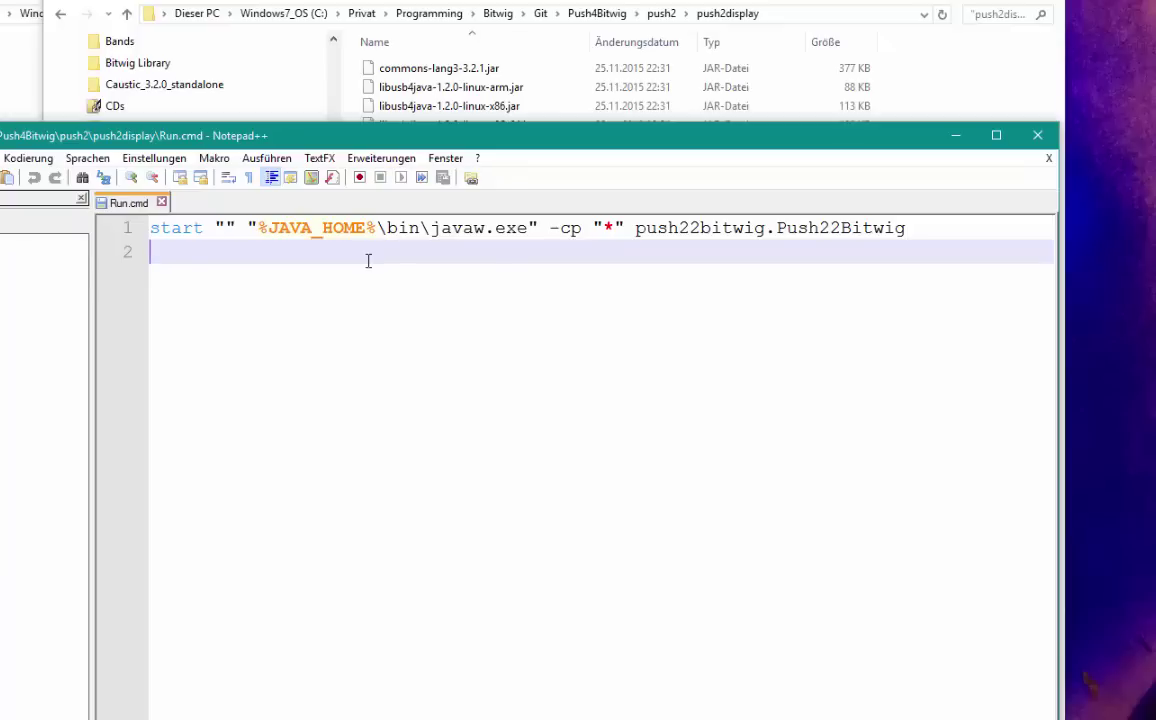
pyautogui.press('super+Pause')
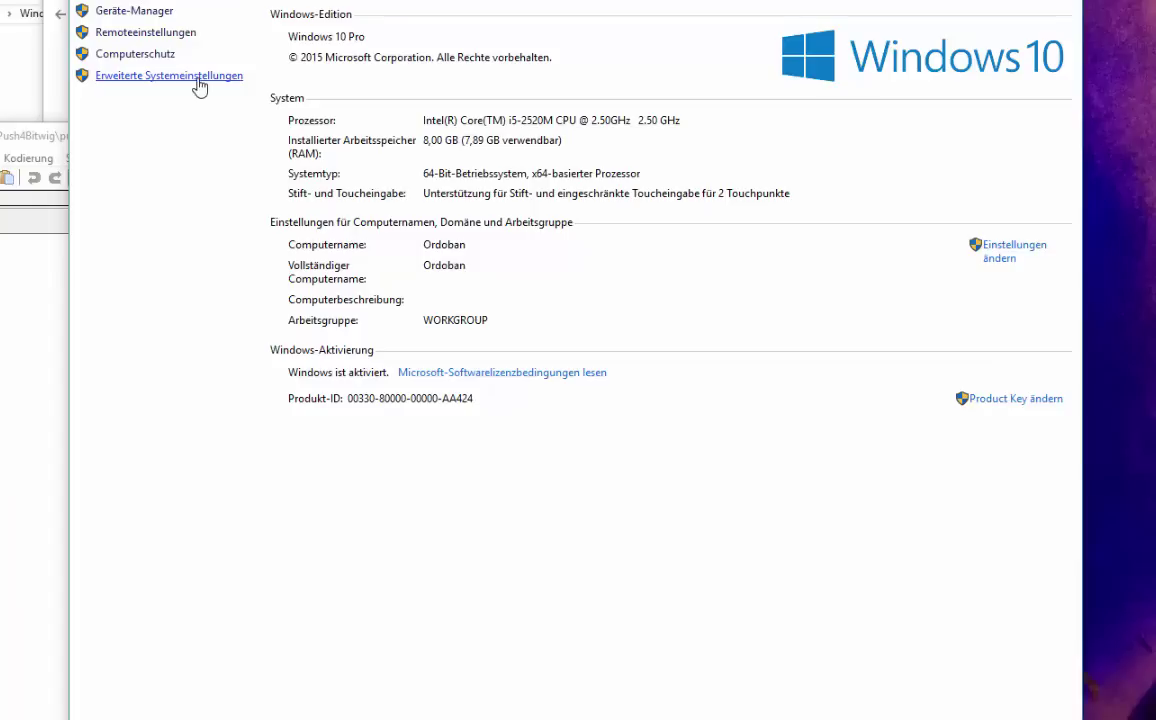
# Check that JAVA_HOME points to C:\Program Files\Java\jdk1.8.0_66 in Environment Variables
pyautogui.click(197, 78)
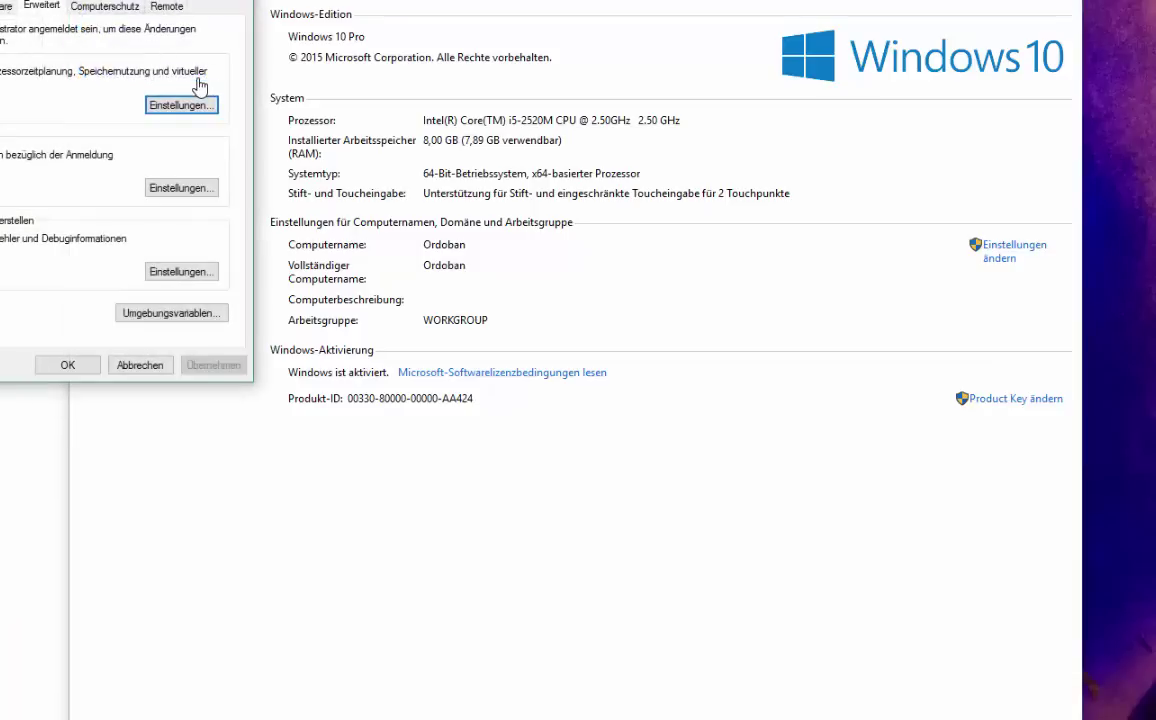
pyautogui.click(197, 315)
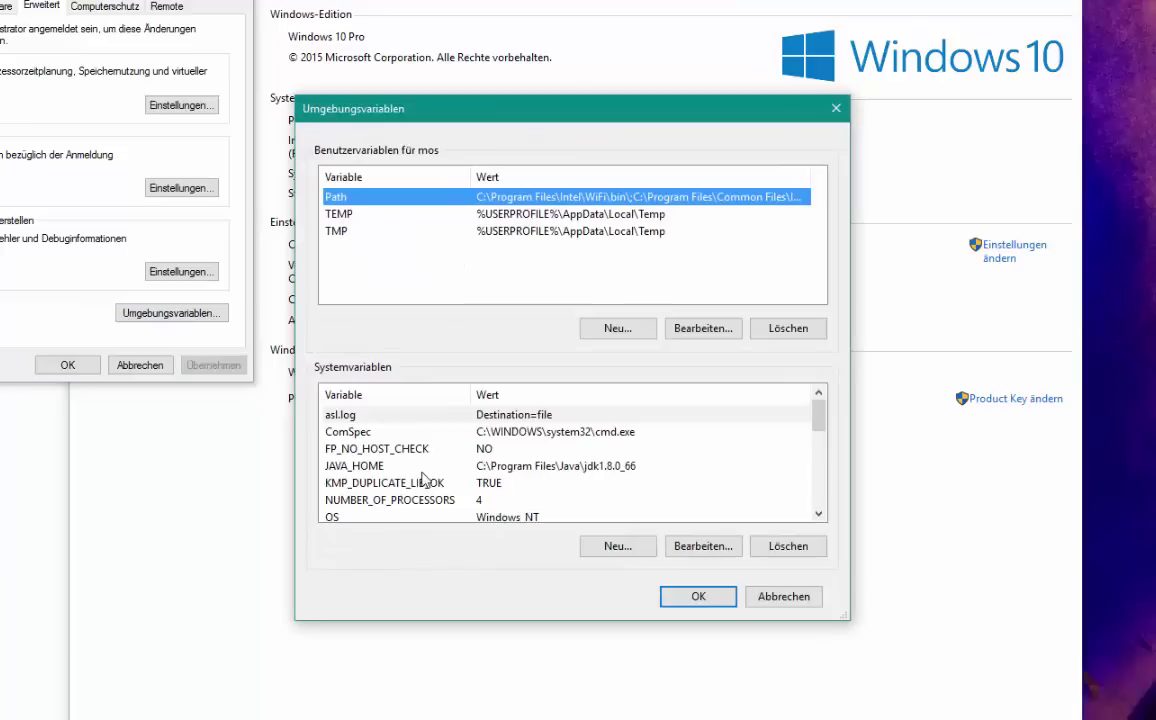
pyautogui.click(372, 469)
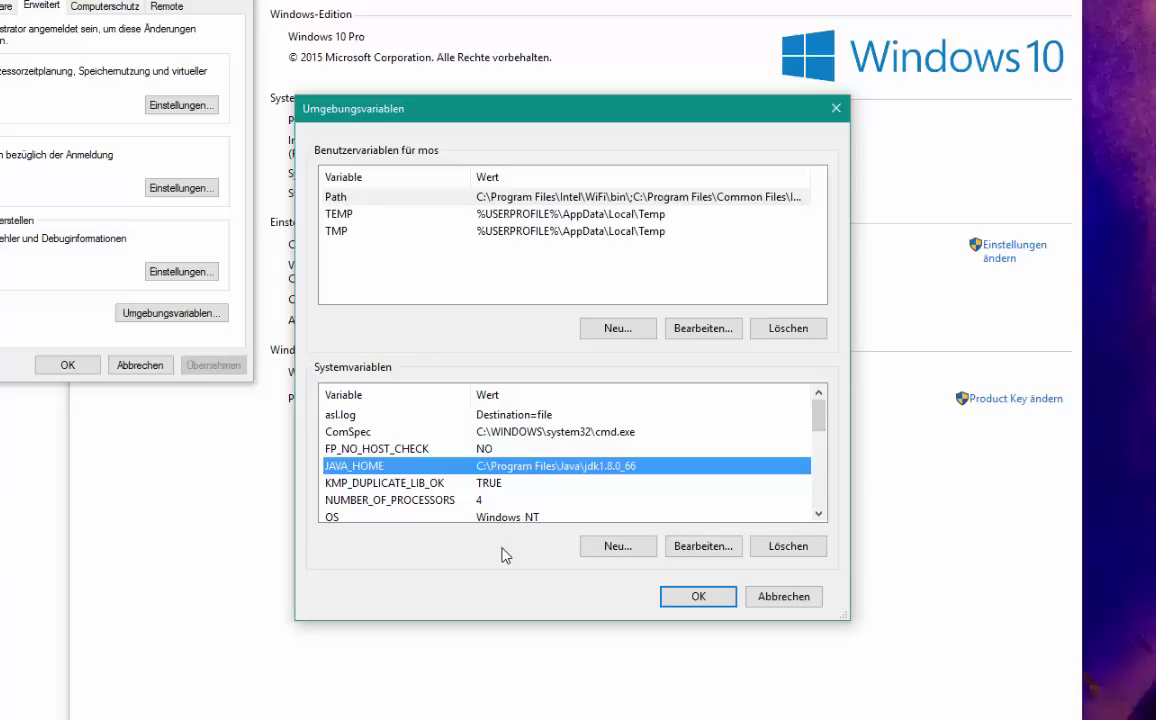
pyautogui.click(716, 598)
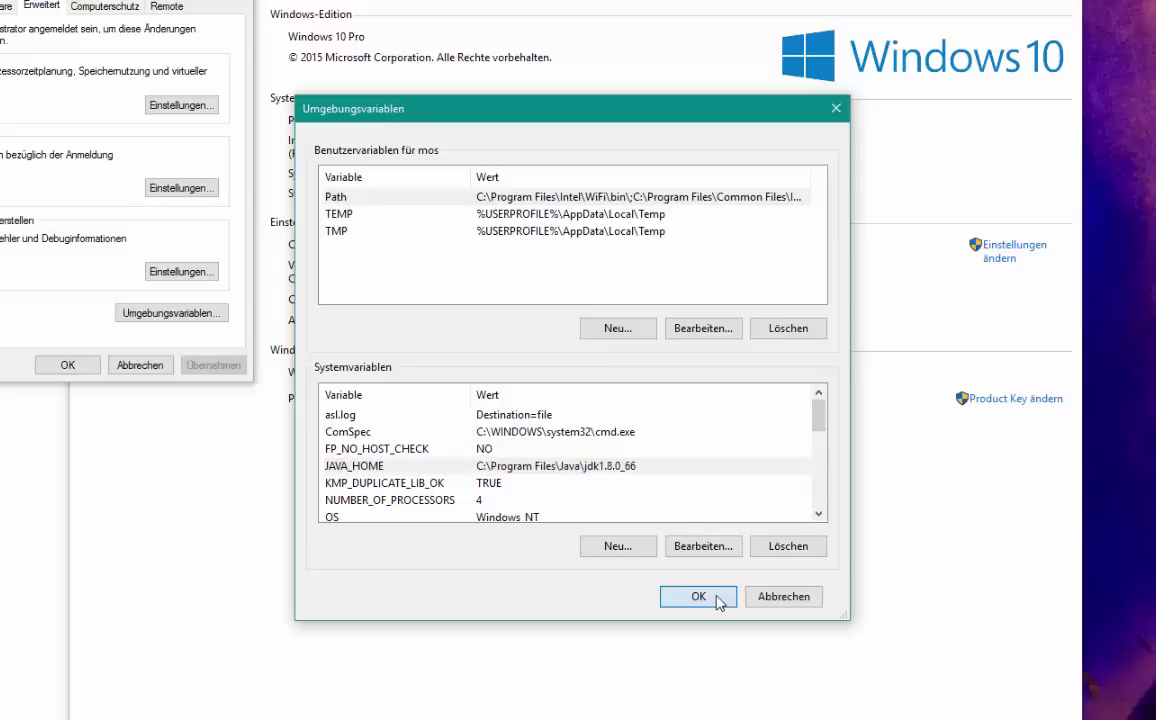
pyautogui.click(70, 366)
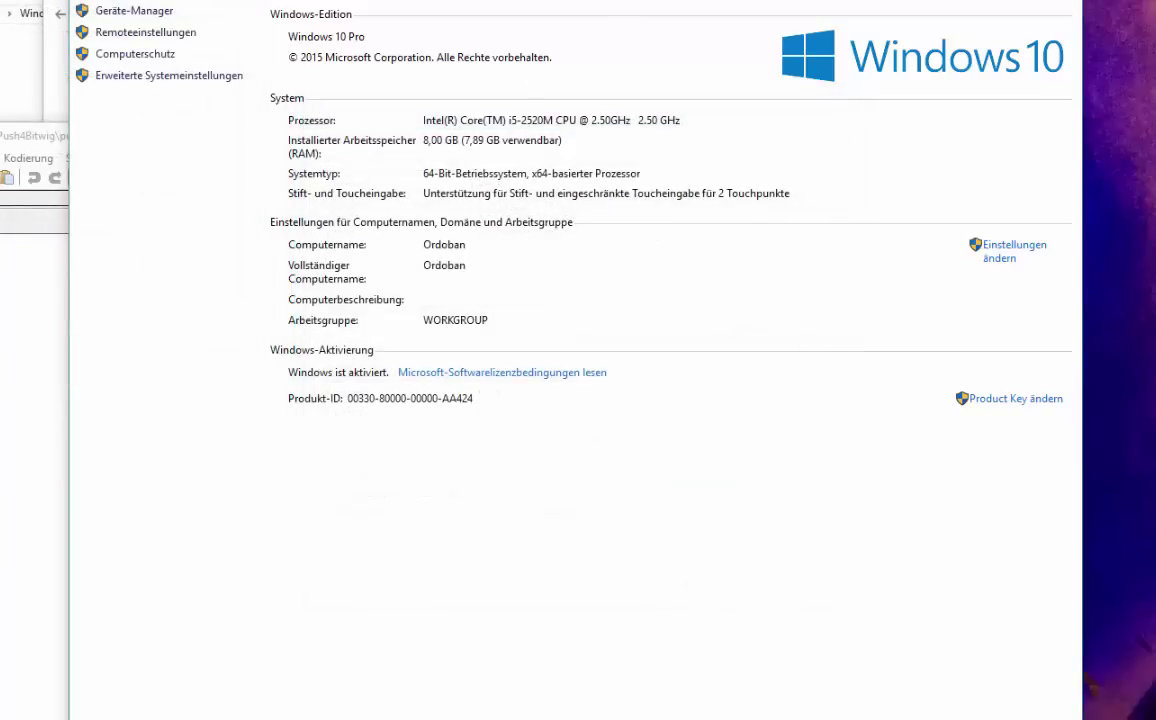
# Highlight %JAVA_HOME% and the javaw.exe launch command in Run.cmd, then return to Explorer
pyautogui.hotkey('alt', 'F4')
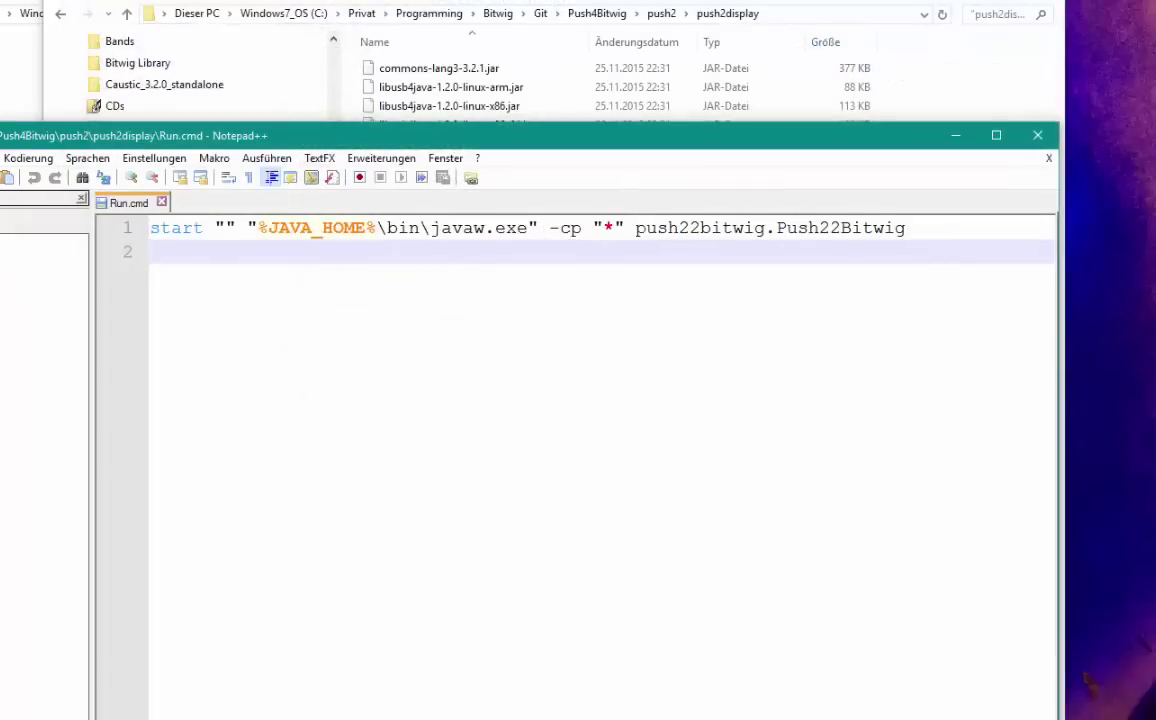
pyautogui.moveTo(258, 228); pyautogui.dragTo(376, 227)
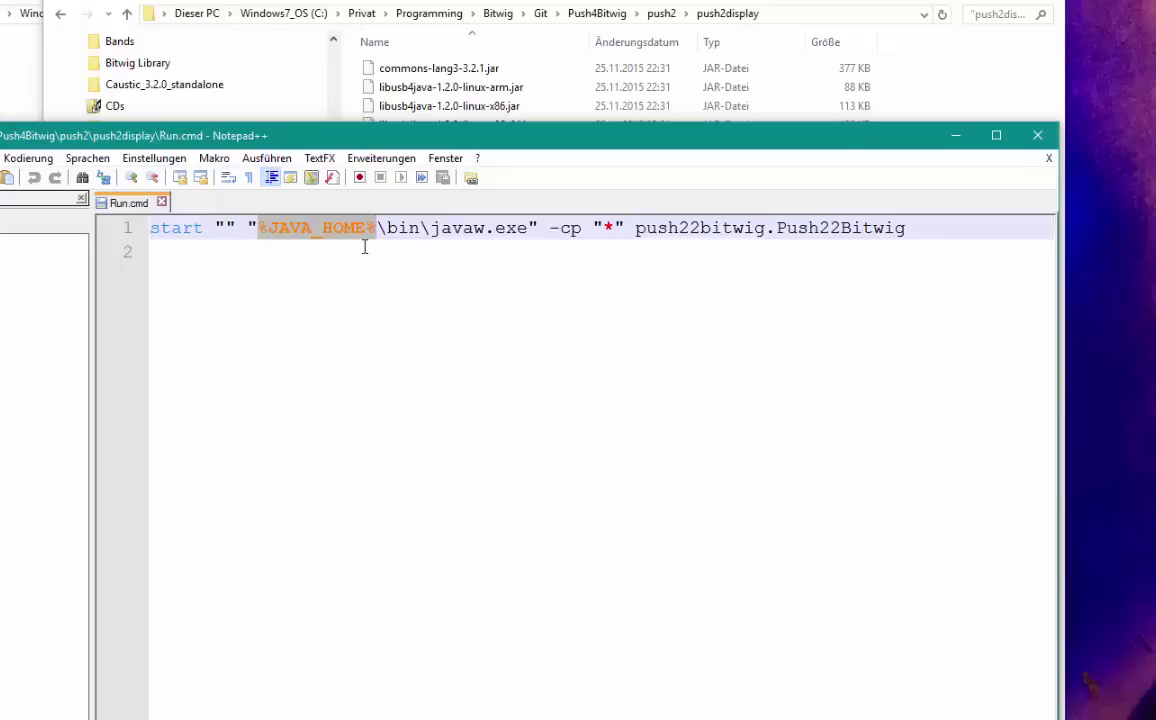
pyautogui.click(430, 271)
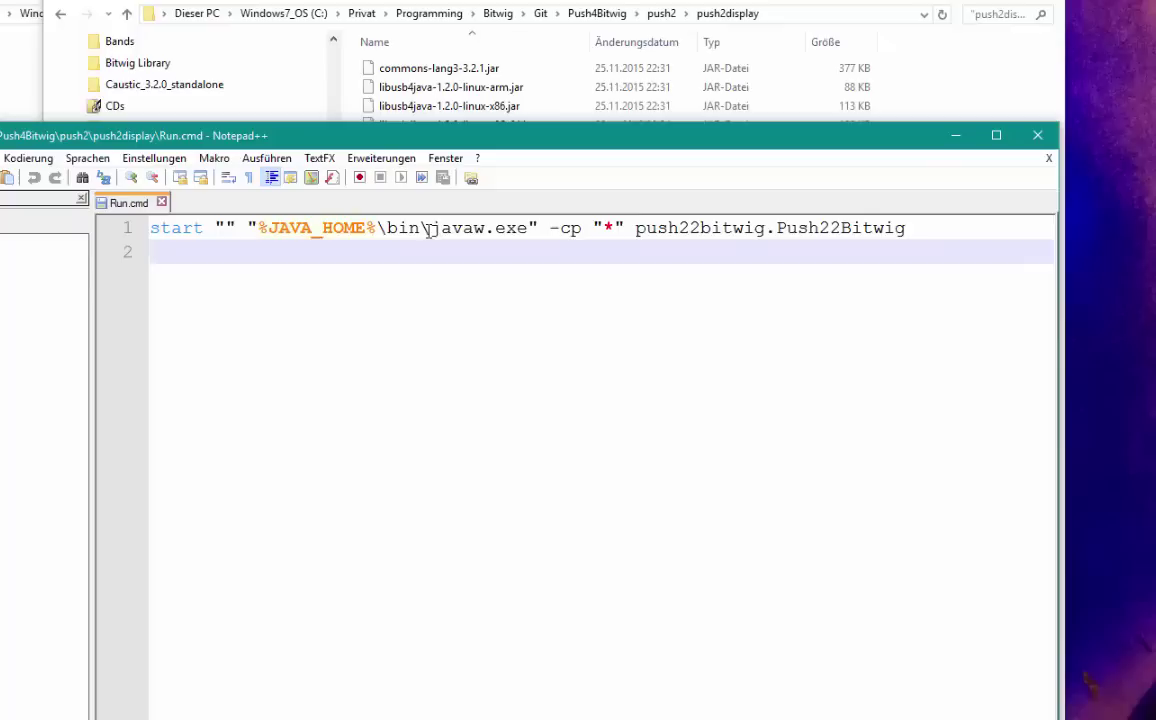
pyautogui.moveTo(431, 228); pyautogui.dragTo(924, 235)
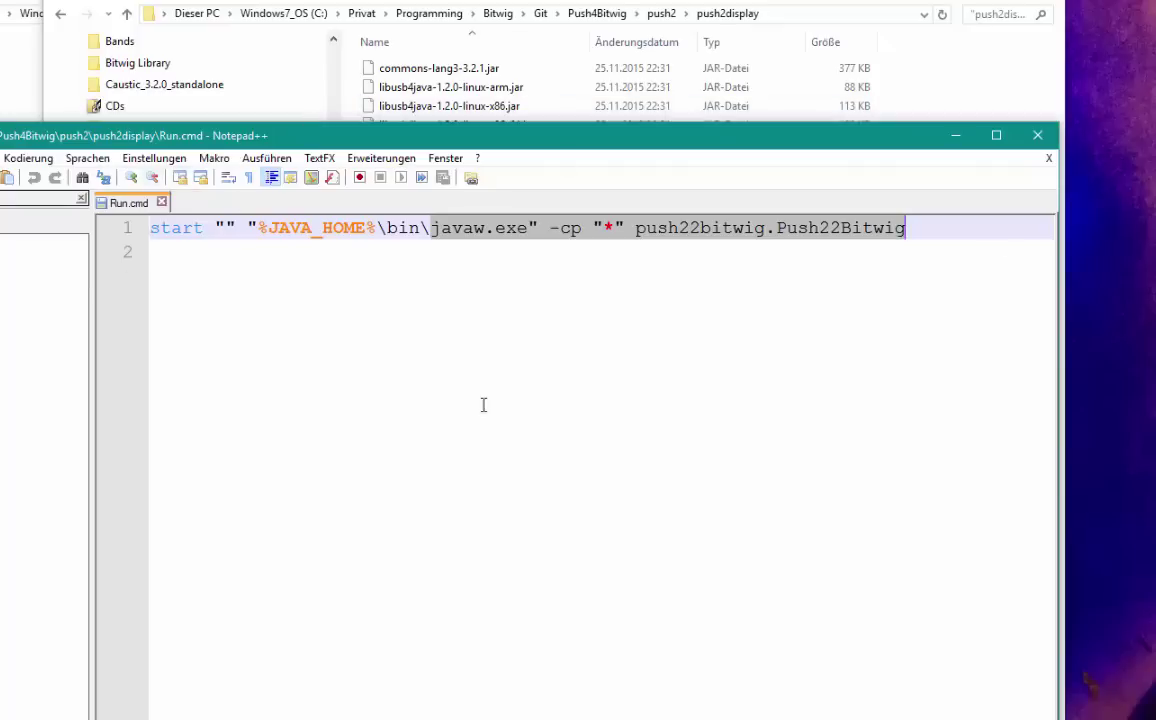
pyautogui.click(935, 116)
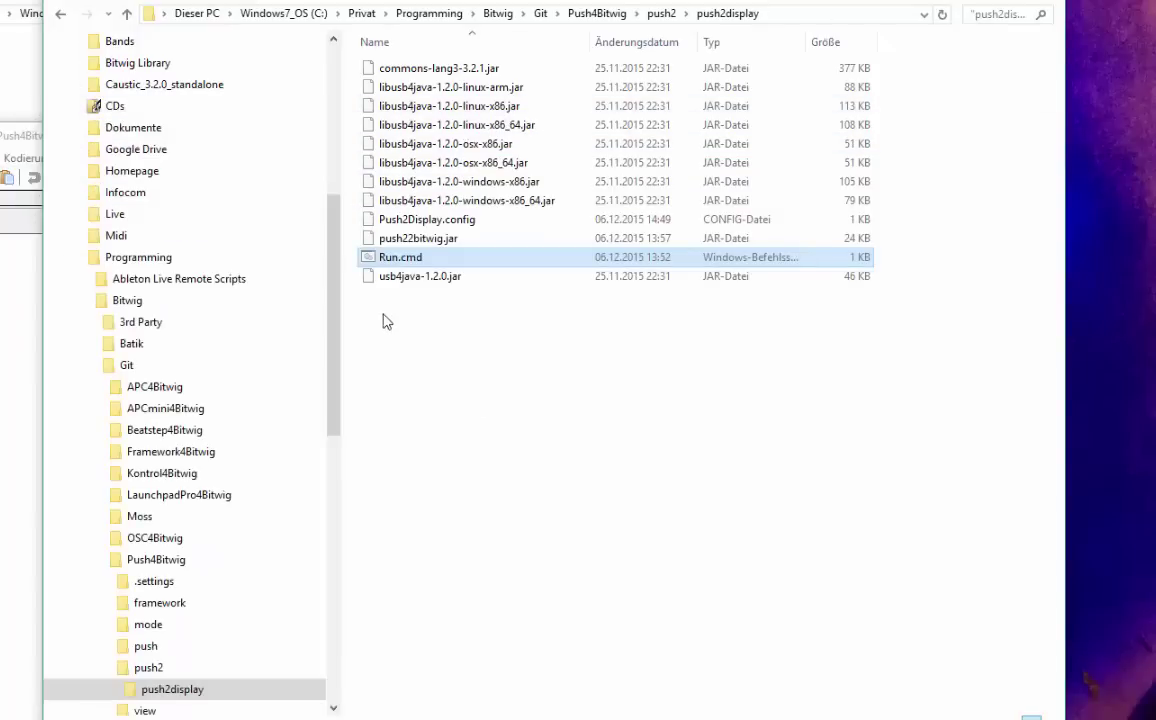
# Run Run.cmd to start Push 2 Display with Bitwig, then inspect the Bitwig Path field
pyautogui.doubleClick(413, 262)
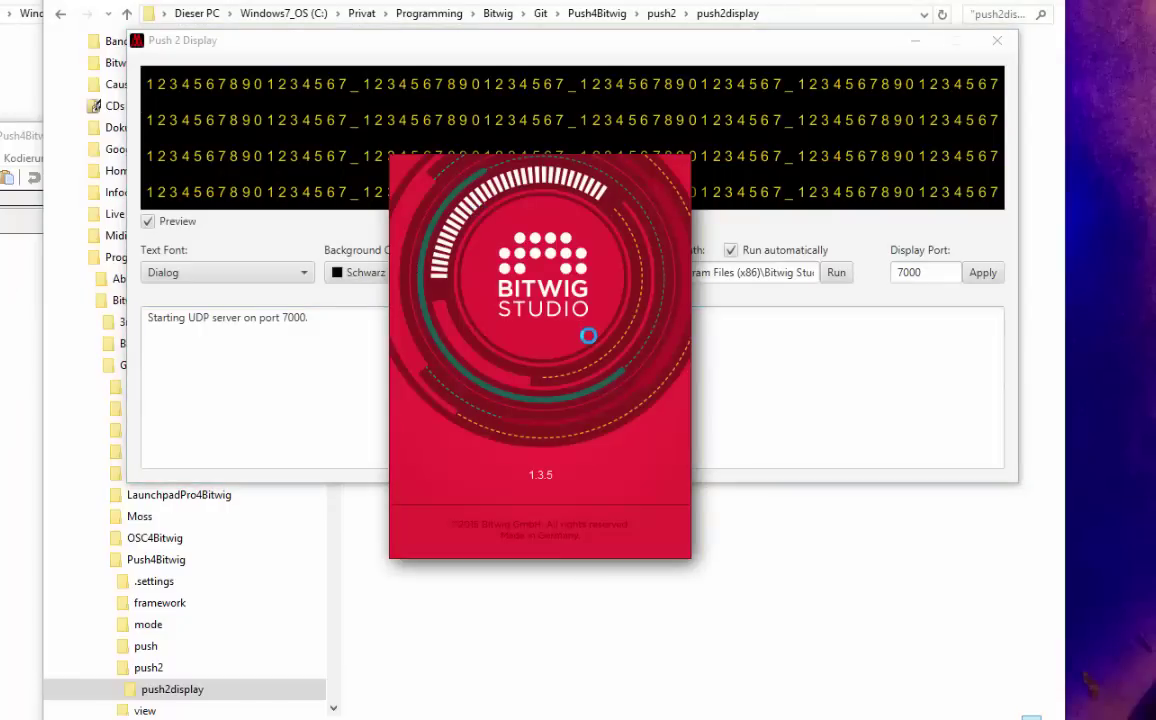
pyautogui.click(290, 47)
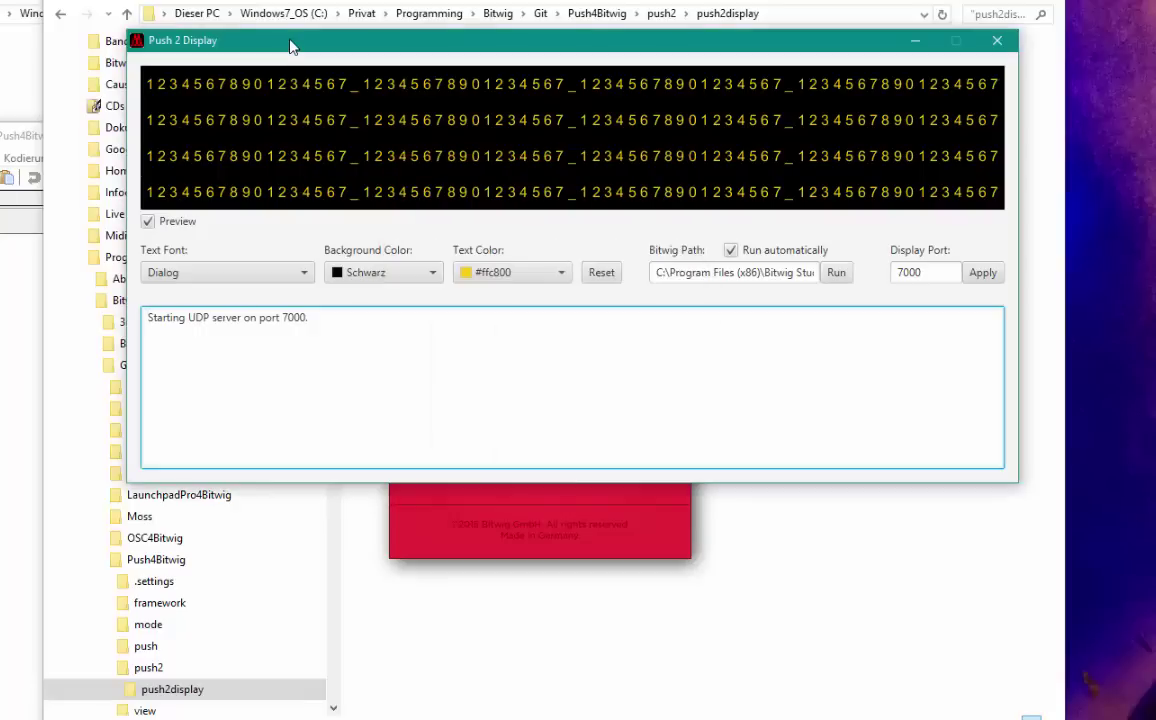
pyautogui.click(676, 272)
pyautogui.moveTo(676, 272); pyautogui.dragTo(857, 265)
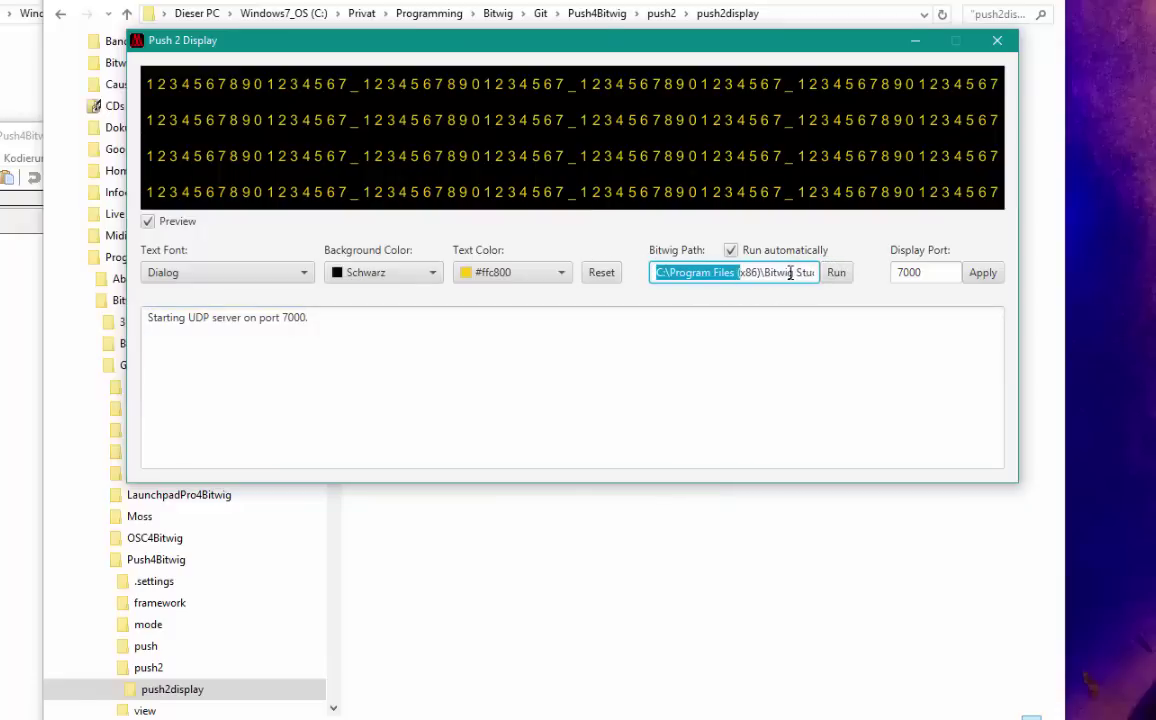
pyautogui.moveTo(857, 265); pyautogui.dragTo(895, 272)
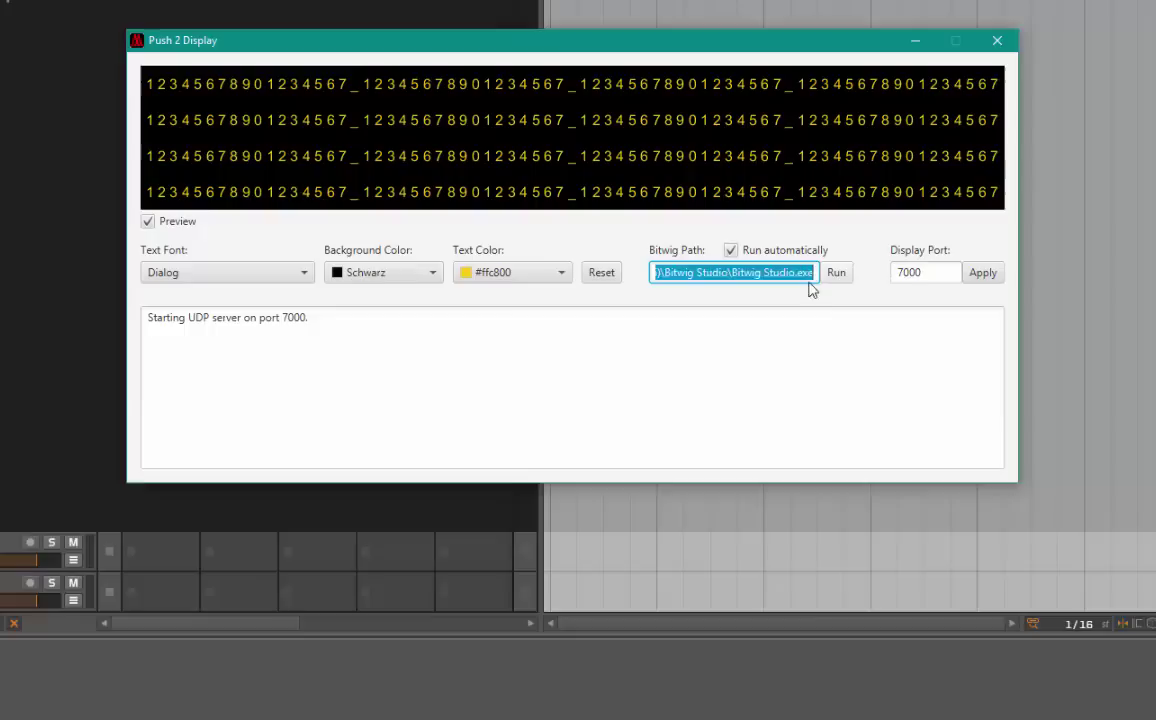
pyautogui.click(672, 276)
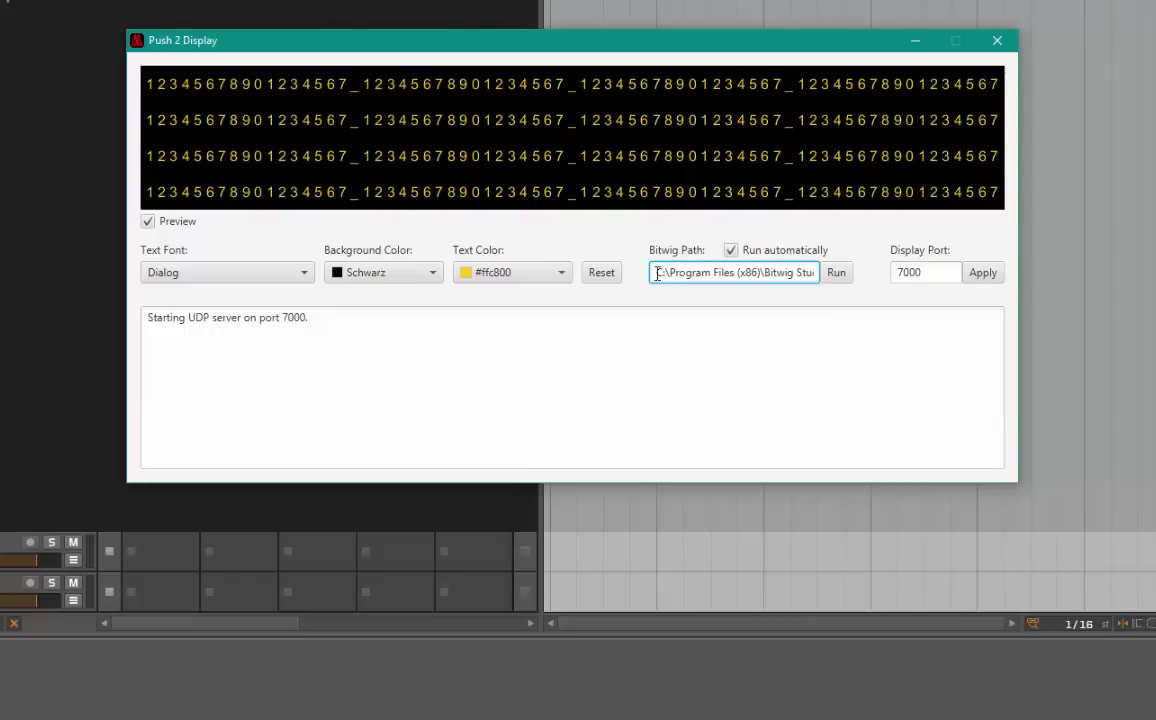
pyautogui.moveTo(657, 274); pyautogui.dragTo(867, 279)
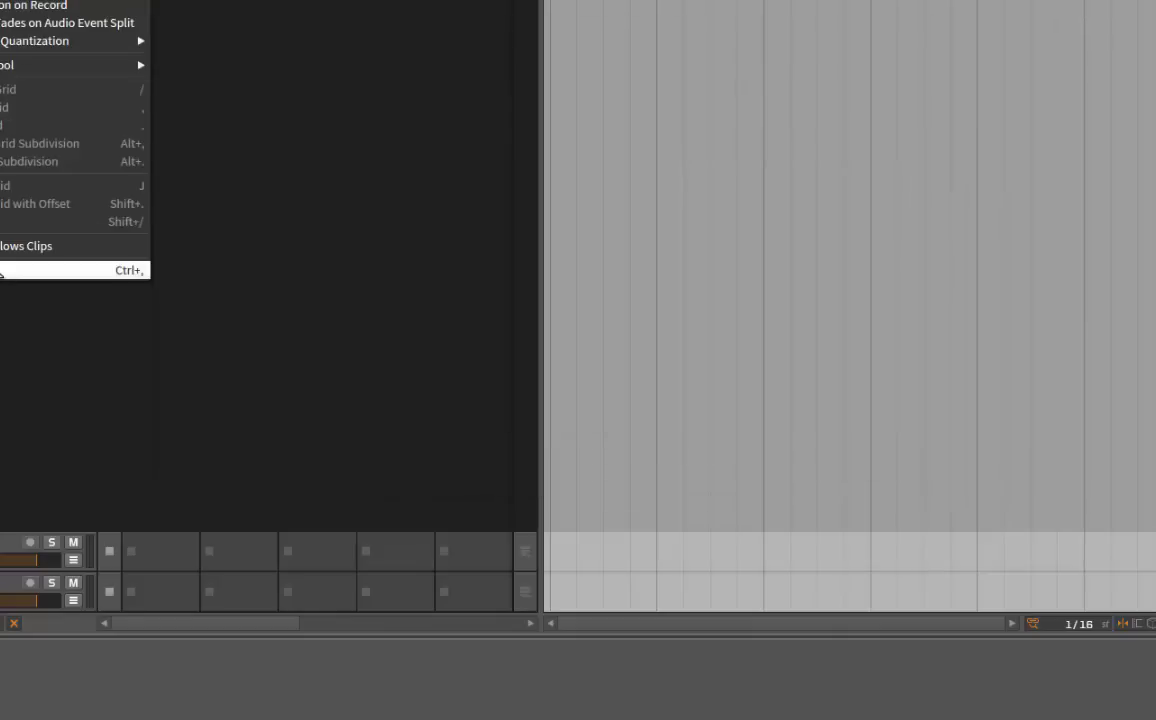
# View the Ableton Push 2 entry in Bitwig's Preferences > Controllers, then return to Push 2 Display
pyautogui.click(3, 270)
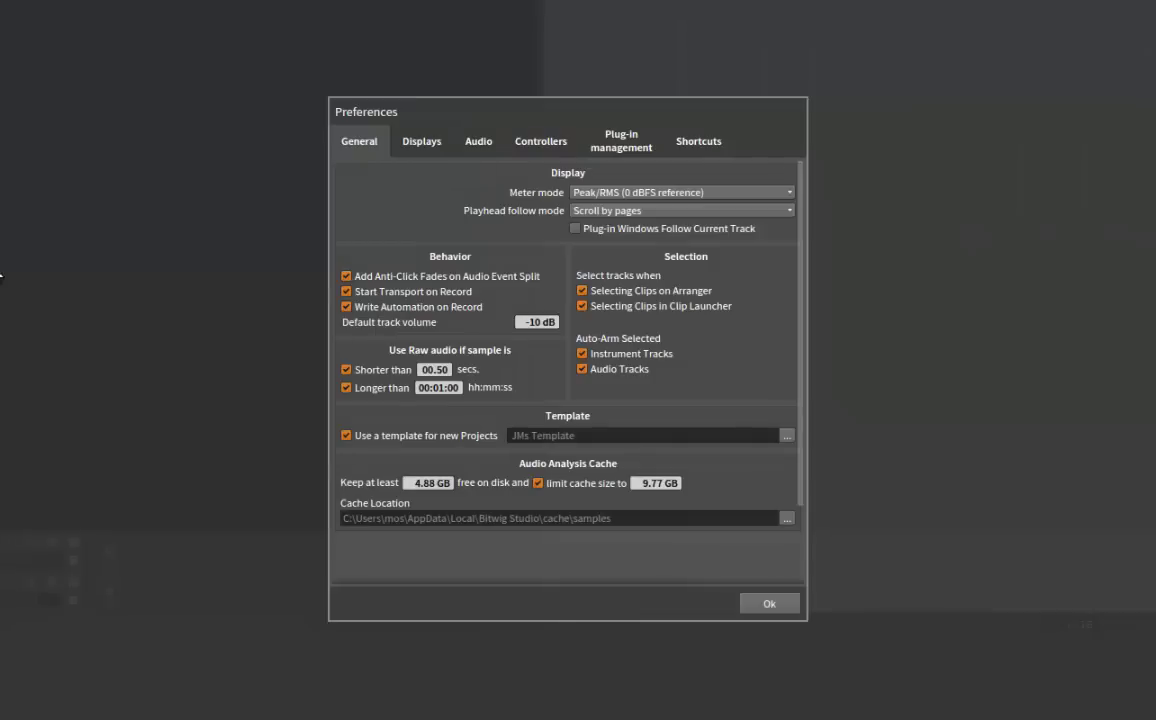
pyautogui.click(533, 145)
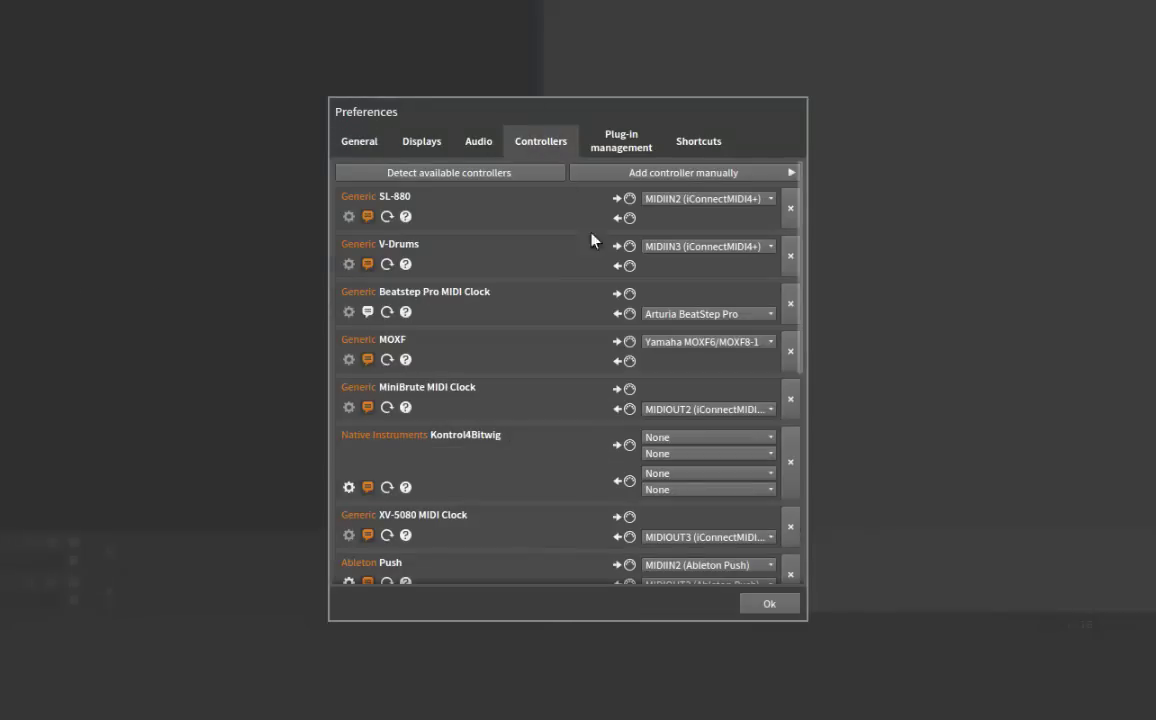
pyautogui.moveTo(802, 361); pyautogui.dragTo(813, 612)
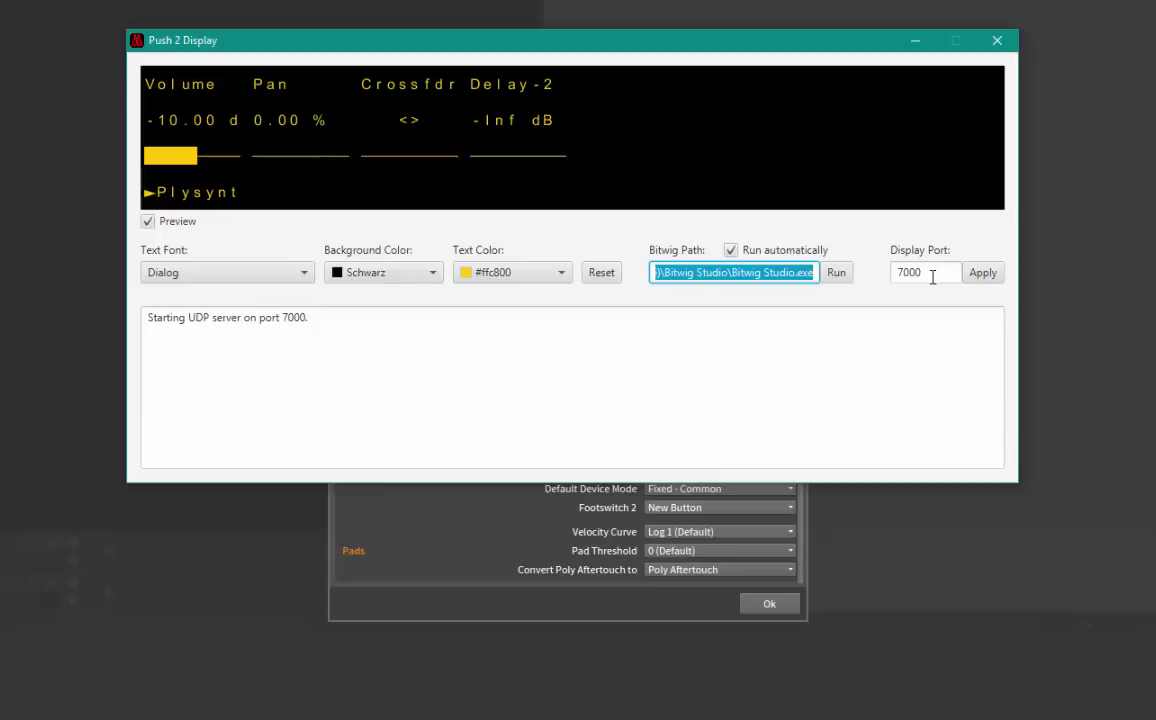
pyautogui.click(587, 603)
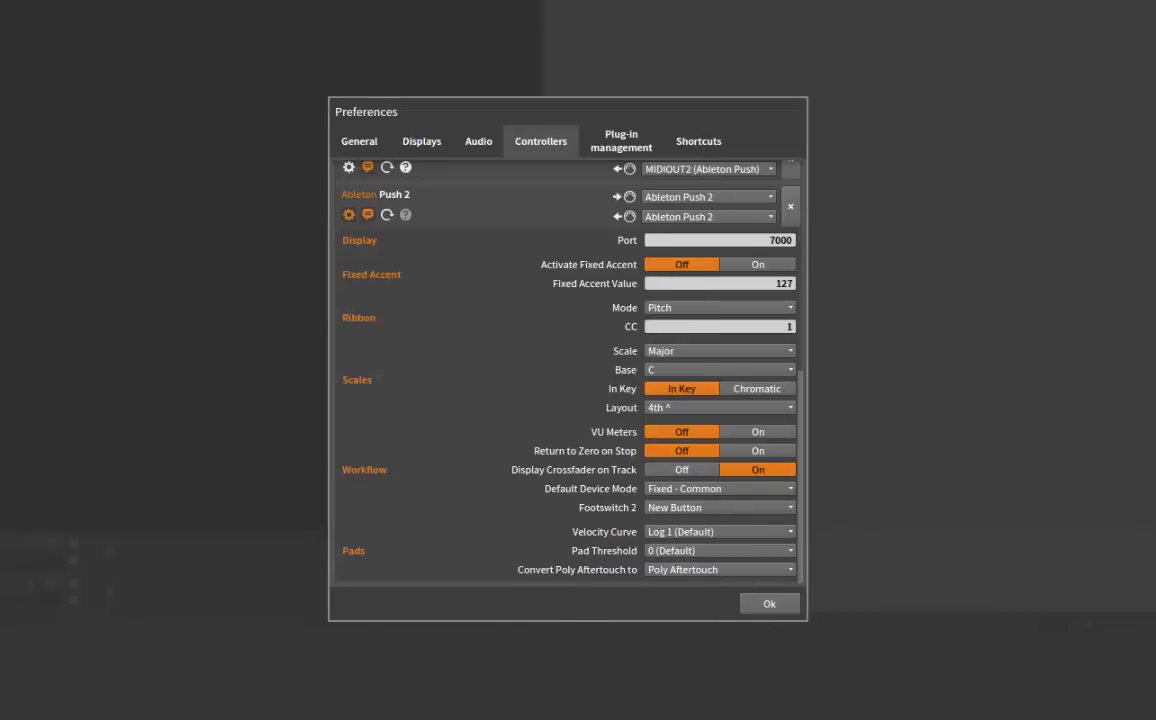
pyautogui.hotkey('alt', 'Tab')
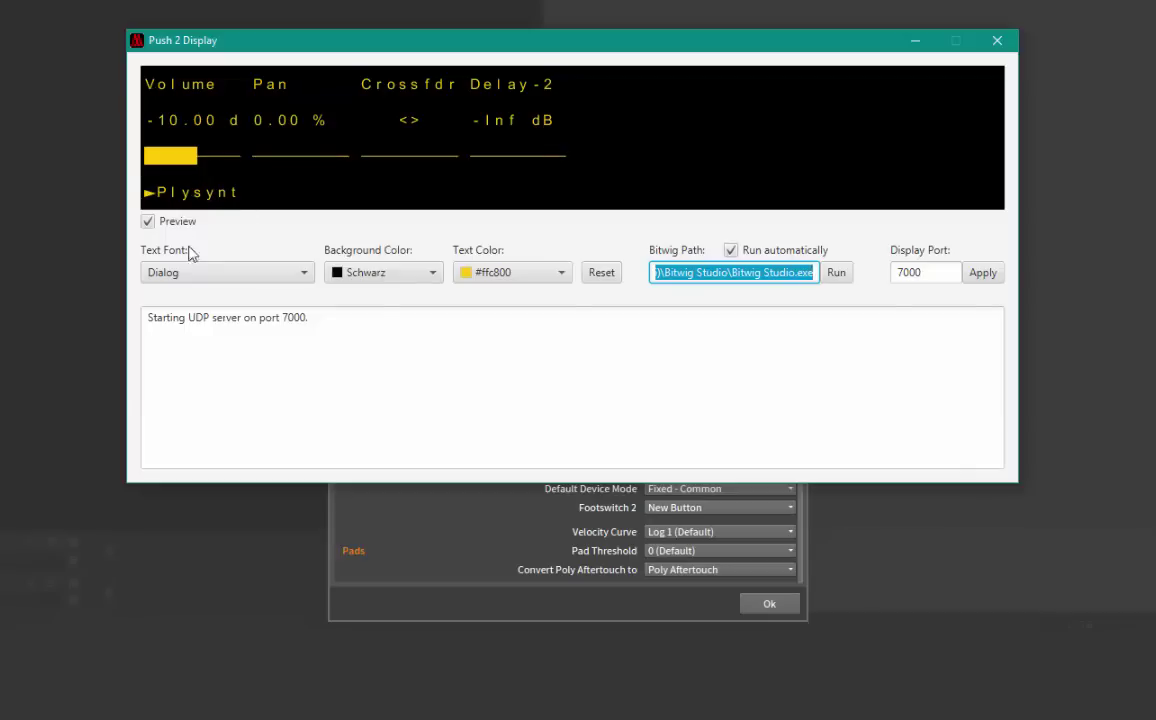
# Toggle the preview, try Arimo font, dark-blue background and white text, then reset to defaults
pyautogui.click(147, 222)
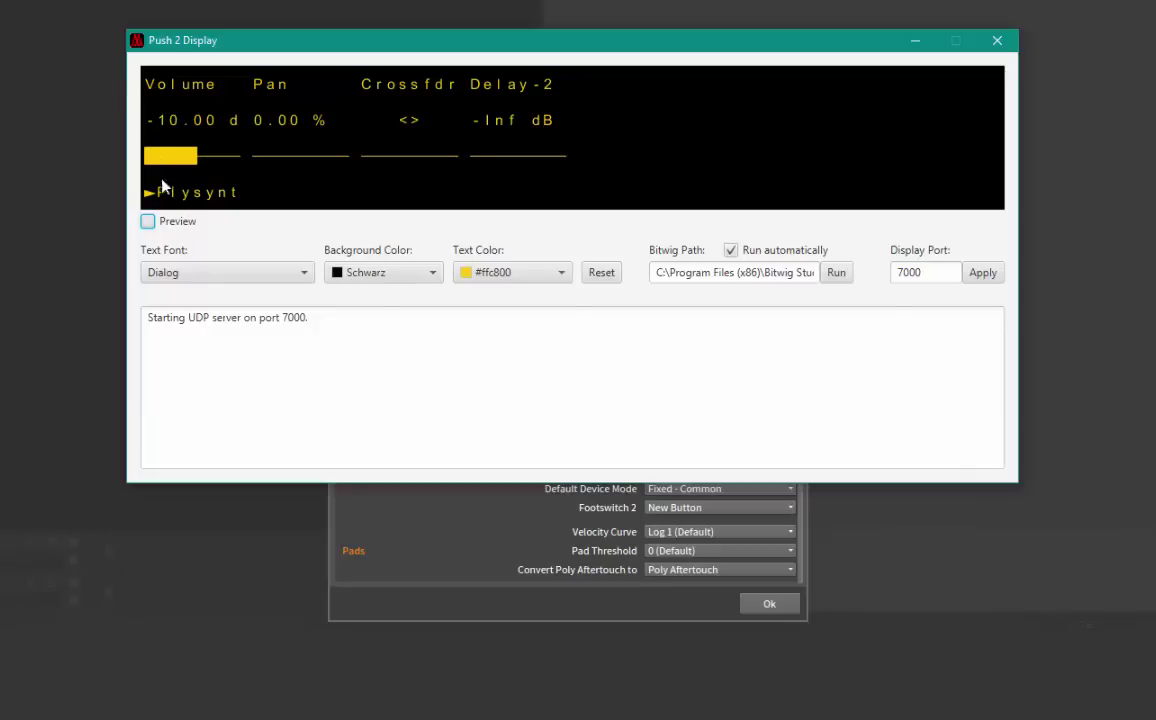
pyautogui.click(147, 221)
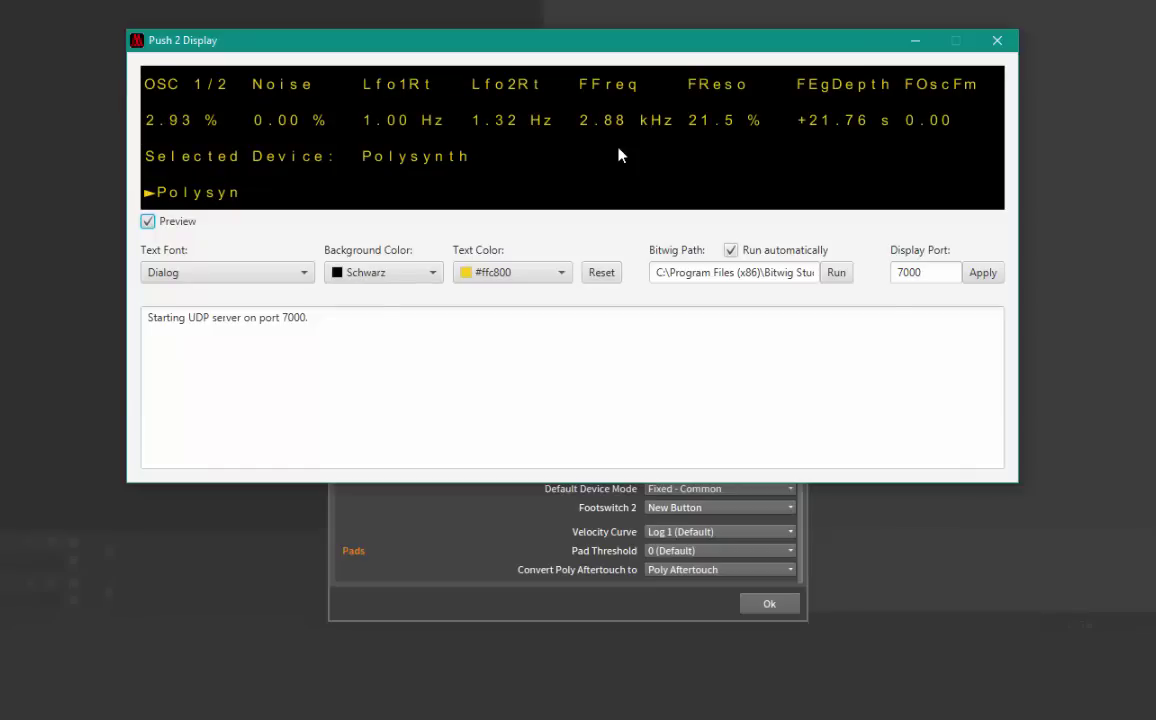
pyautogui.click(249, 281)
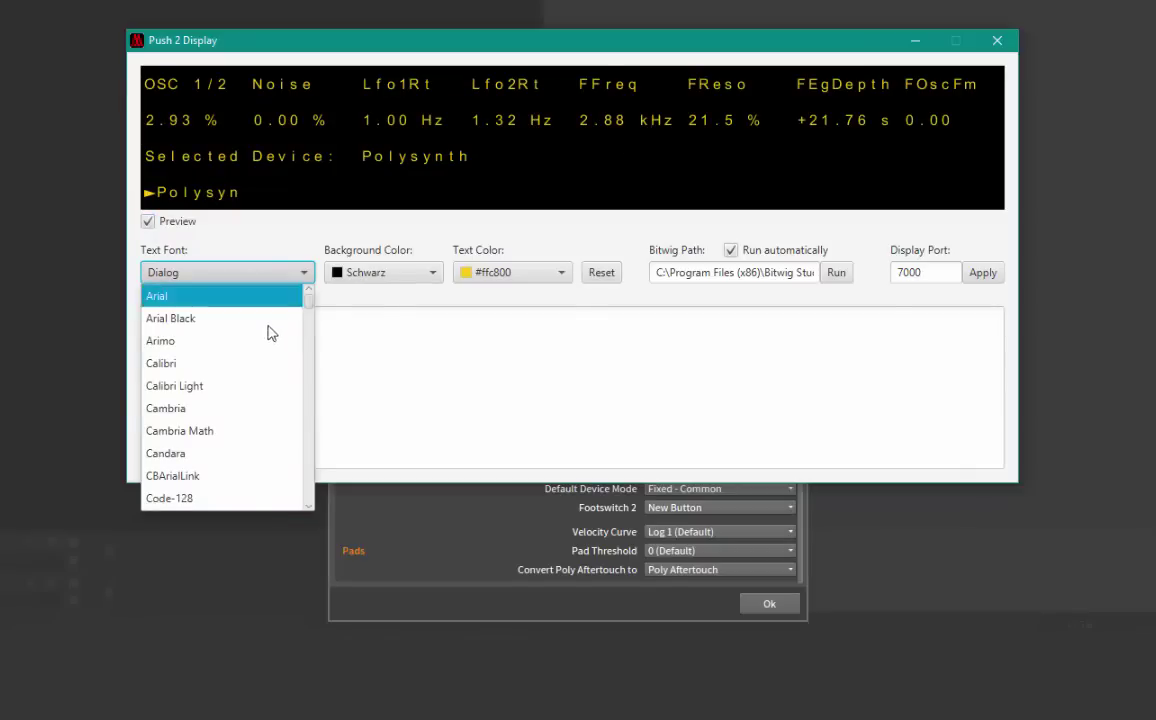
pyautogui.click(240, 342)
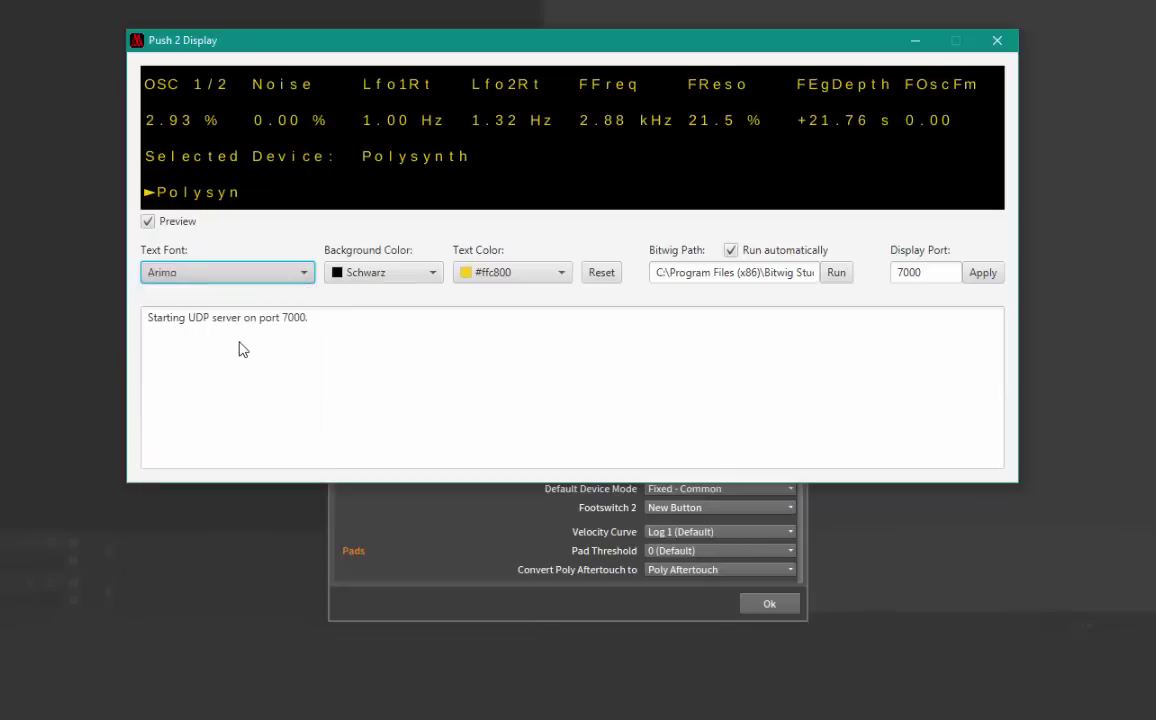
pyautogui.click(400, 280)
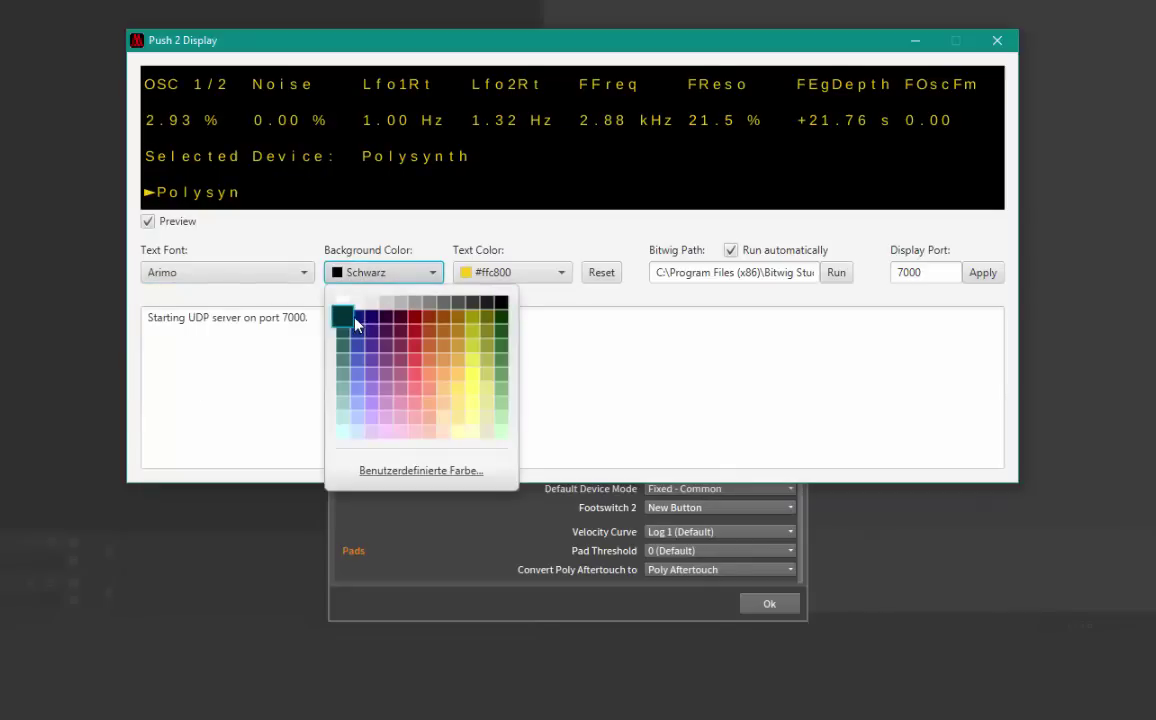
pyautogui.click(364, 322)
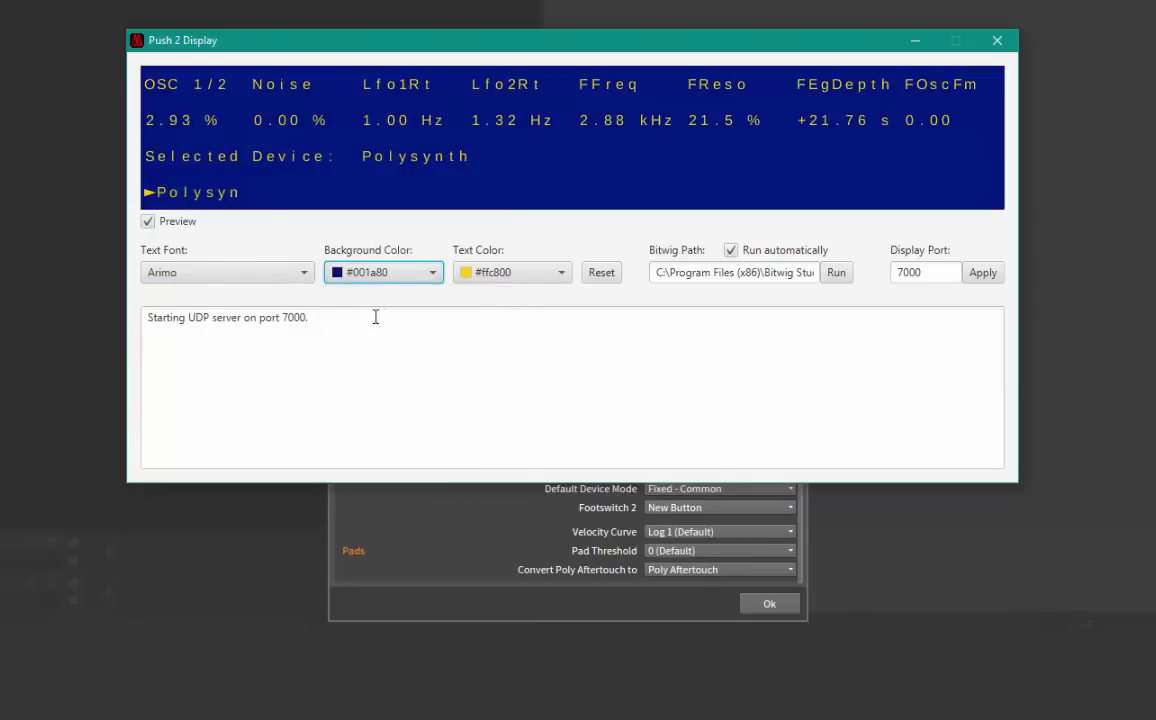
pyautogui.click(544, 282)
pyautogui.click(474, 304)
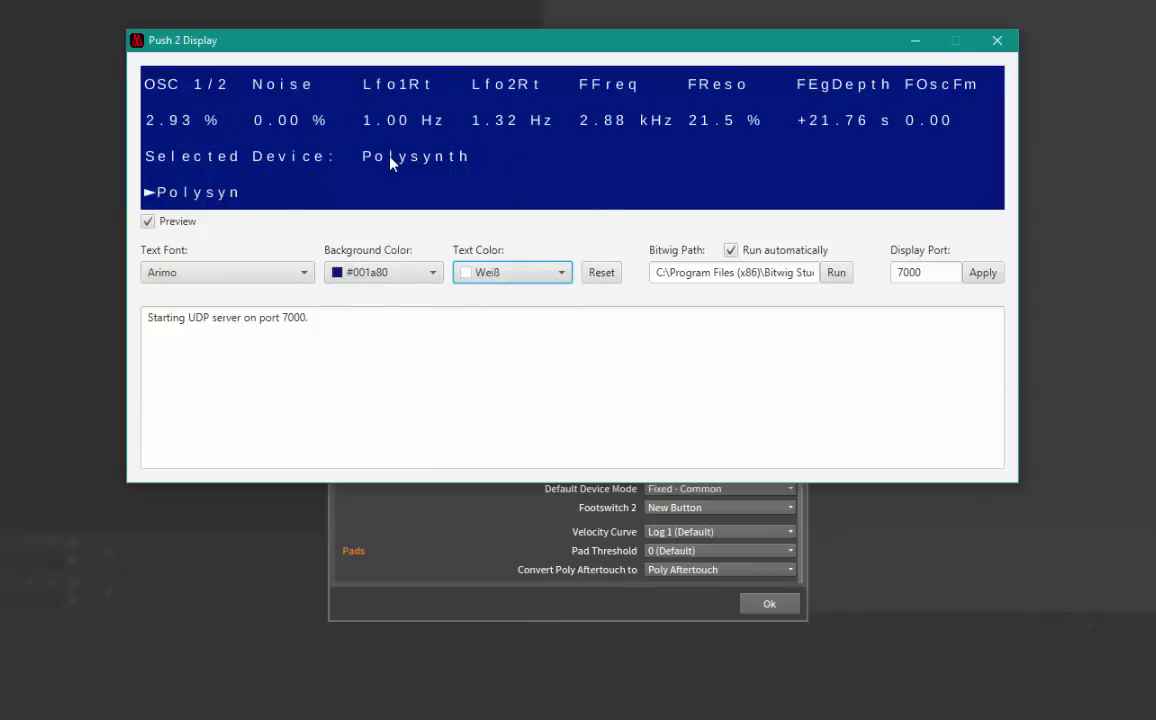
pyautogui.click(594, 273)
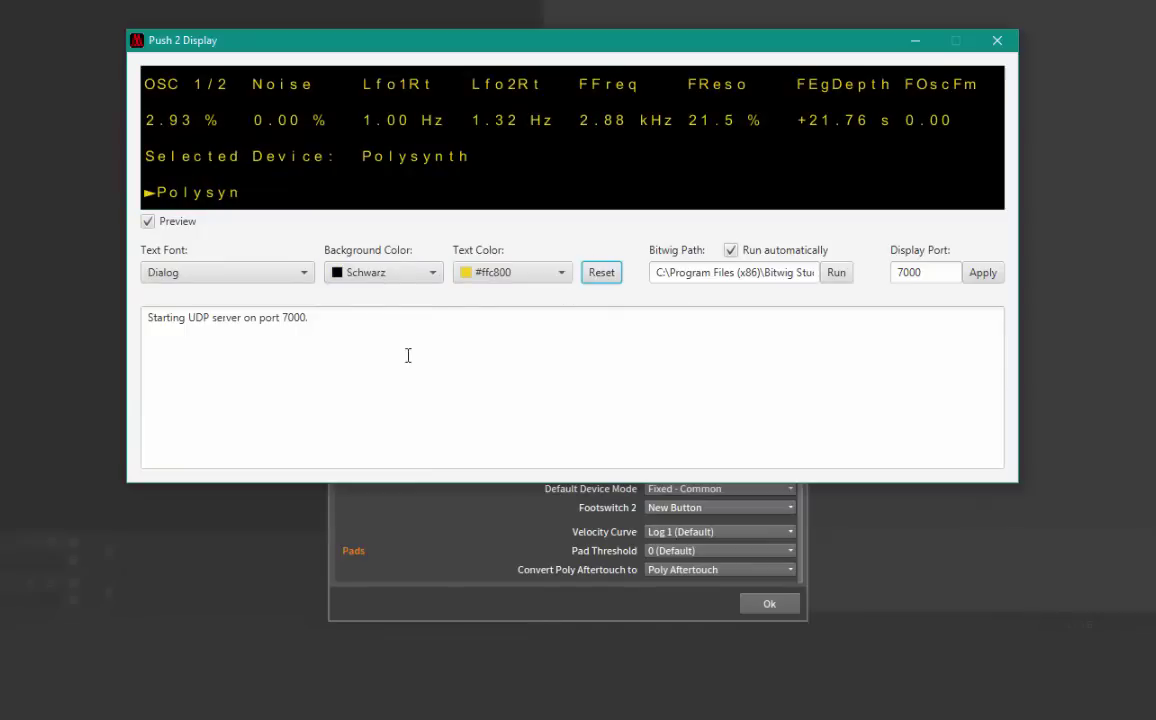